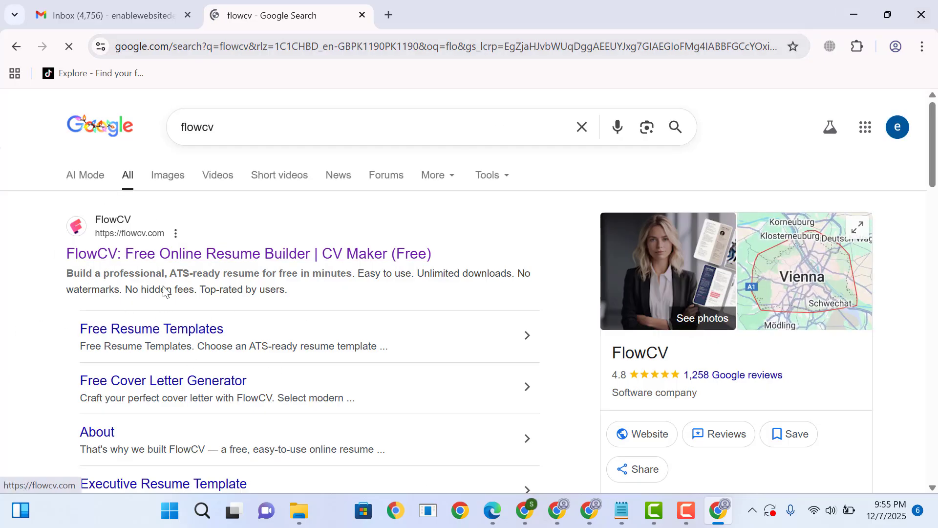
# - Open the FlowCV website from the search results and start building a resume
pyautogui.click(279, 258)
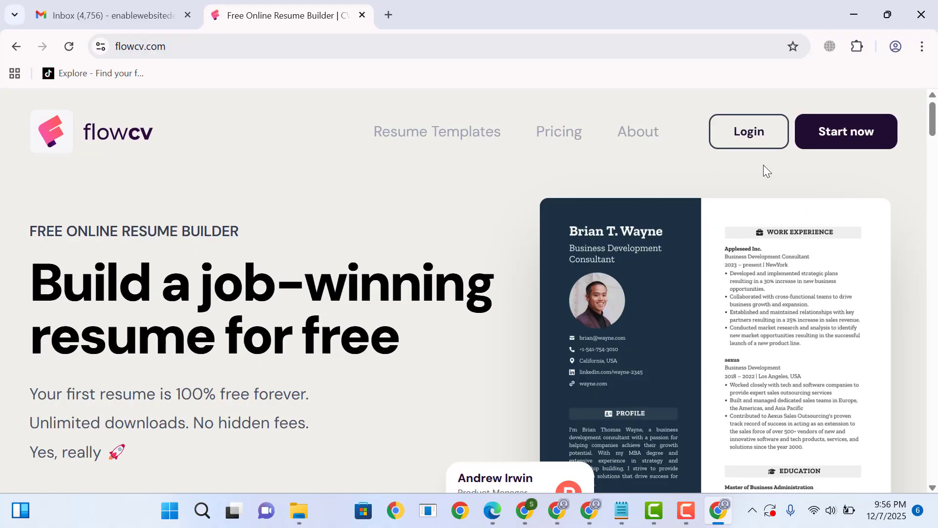
pyautogui.click(856, 134)
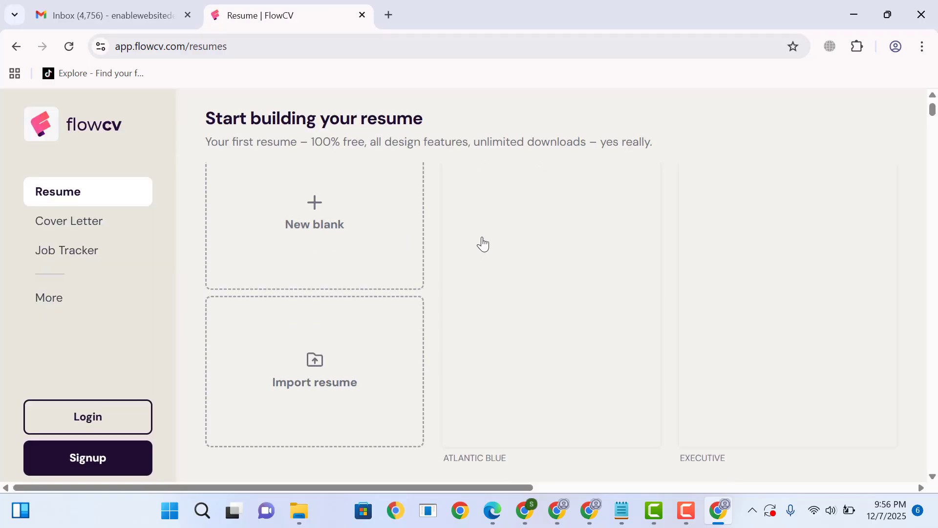
# - Look through the gallery of resume templates, comparing their layouts and styles
pyautogui.scroll(-2, 484, 243)
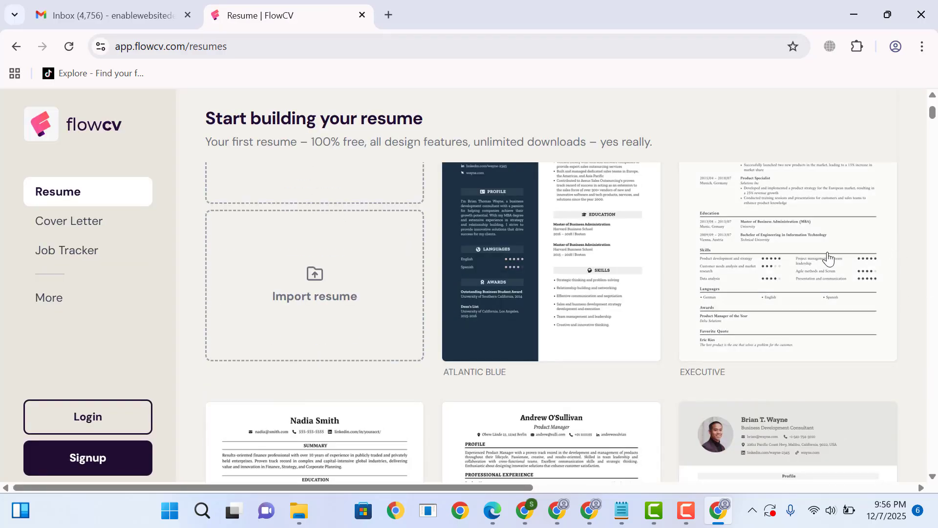
pyautogui.scroll(3, 686, 266)
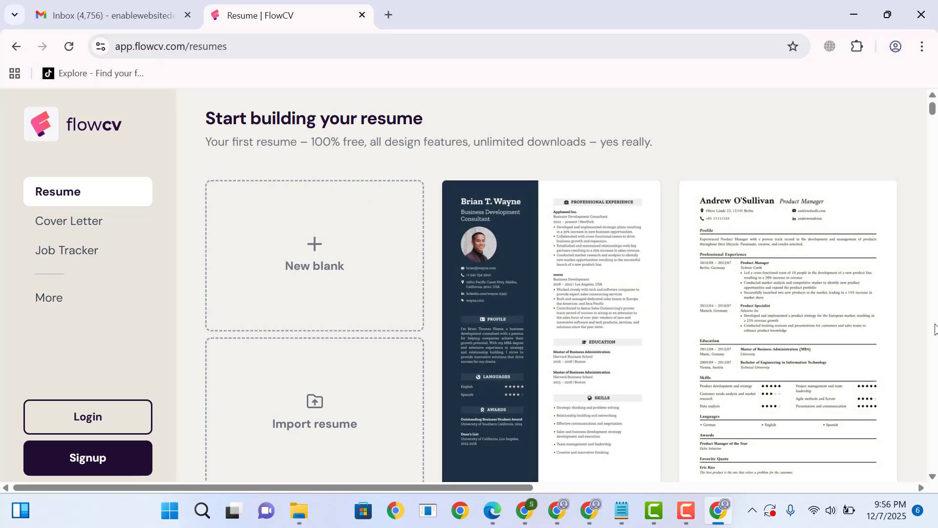
pyautogui.scroll(-10, 781, 311)
pyautogui.scroll(-8, 731, 310)
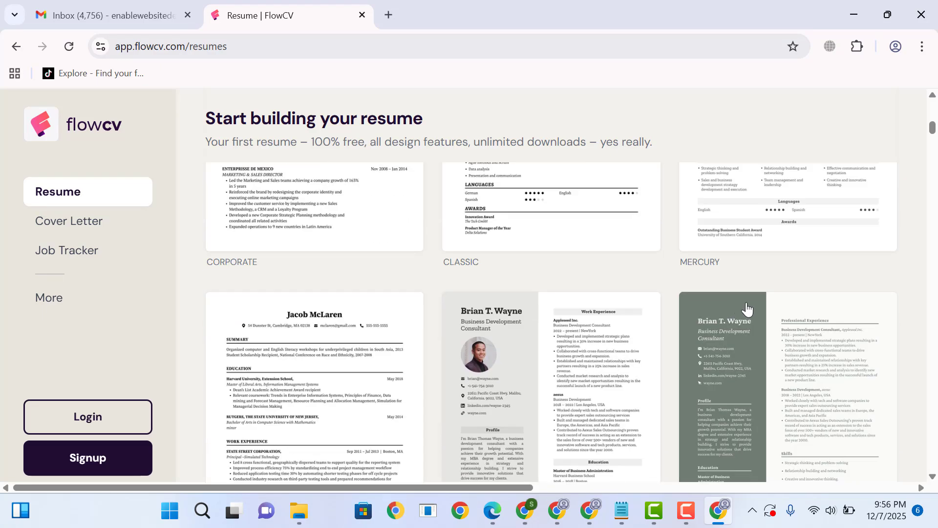
pyautogui.scroll(-10, 841, 332)
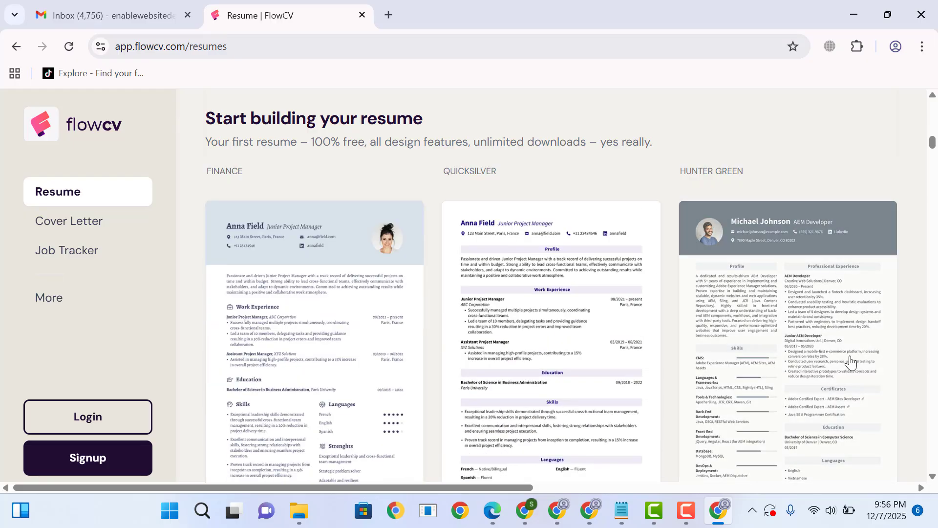
pyautogui.scroll(-15, 848, 360)
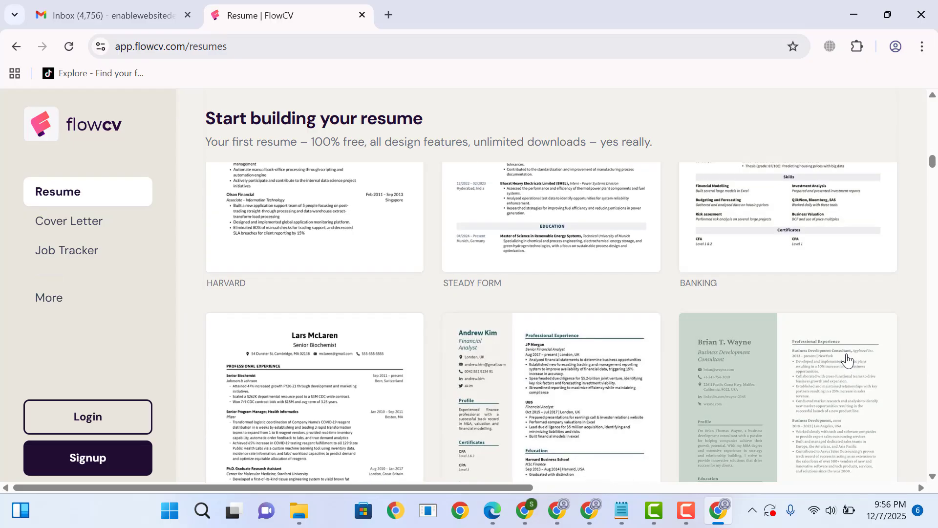
pyautogui.scroll(20, 848, 357)
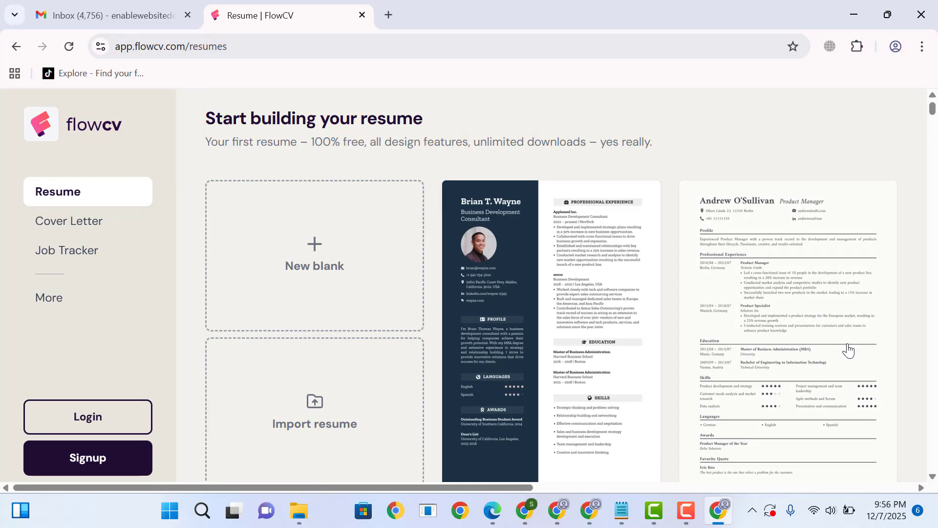
pyautogui.scroll(-15, 851, 350)
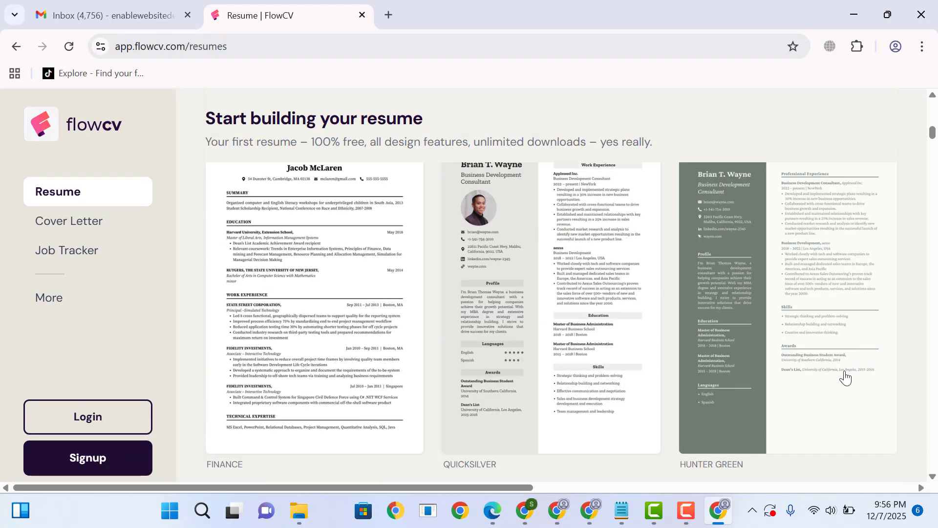
pyautogui.scroll(-4, 780, 386)
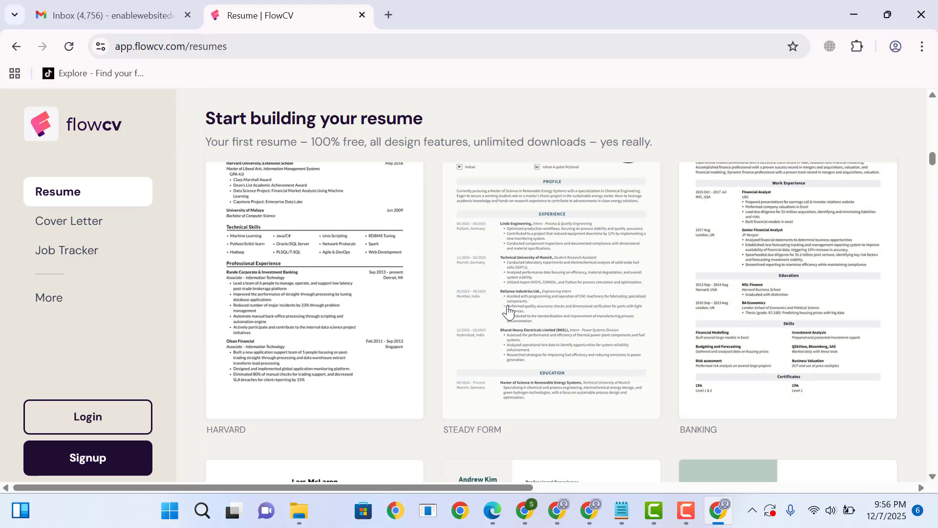
# - Choose the Steady Form resume template and start the resume from blank
pyautogui.scroll(6, 526, 317)
pyautogui.click(557, 390)
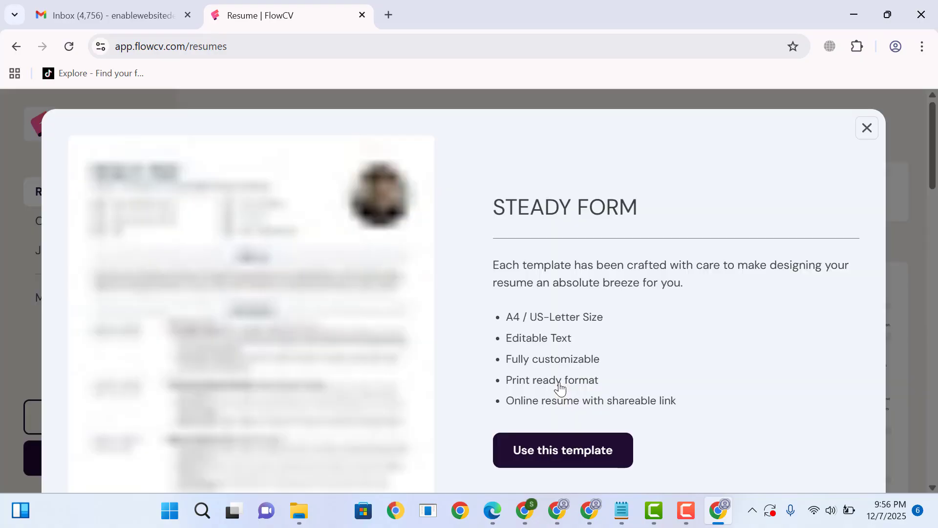
pyautogui.scroll(-4, 649, 336)
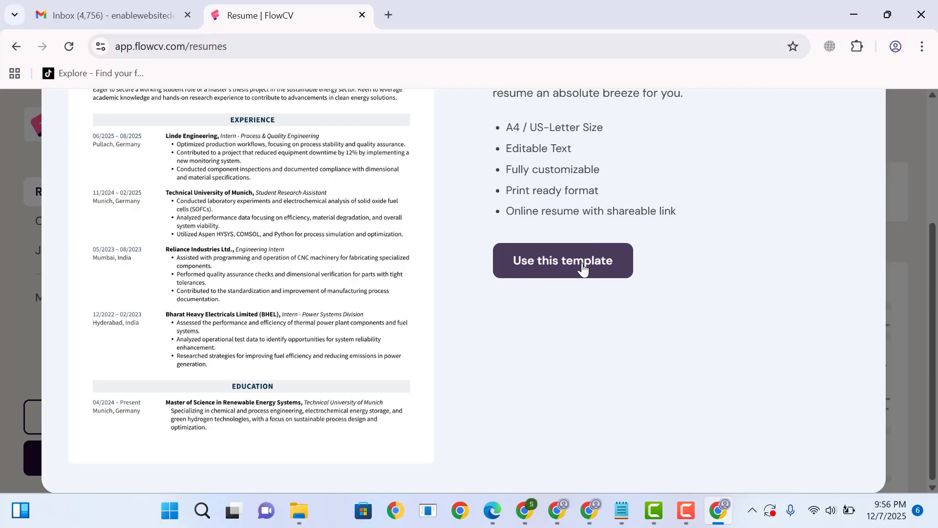
pyautogui.click(584, 267)
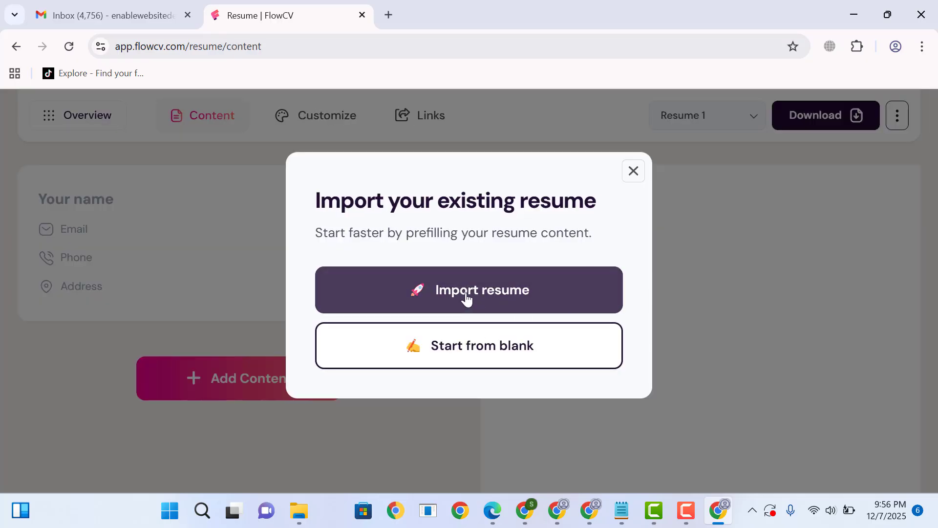
pyautogui.click(492, 352)
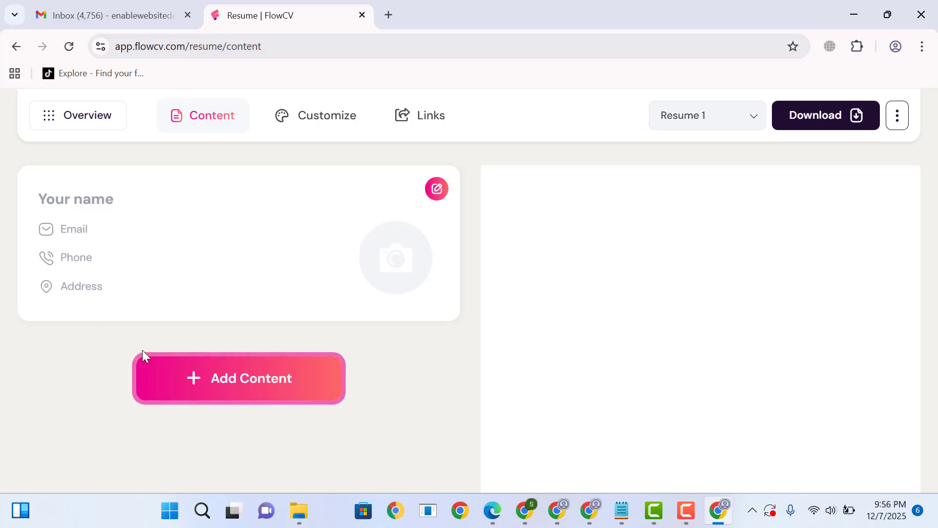
# - In the personal details, enter the full name and set the professional title to WordPress Dev
pyautogui.click(435, 189)
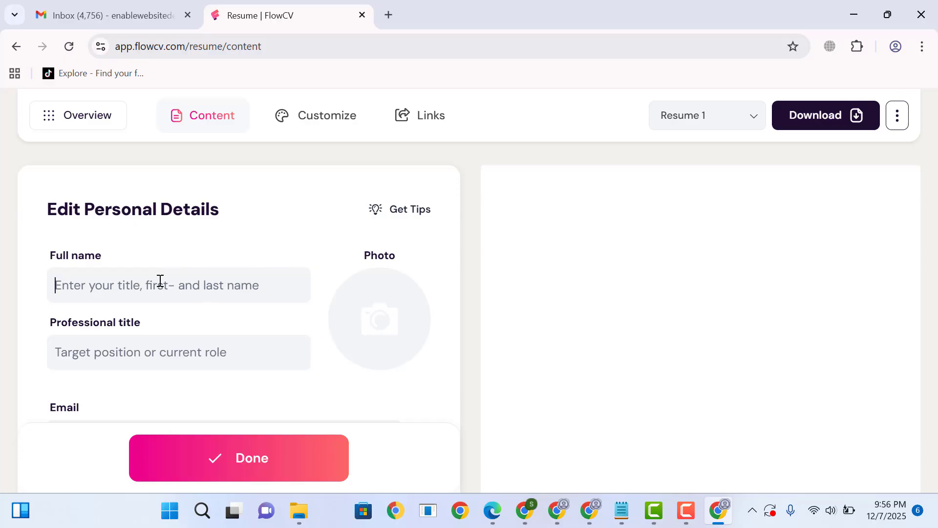
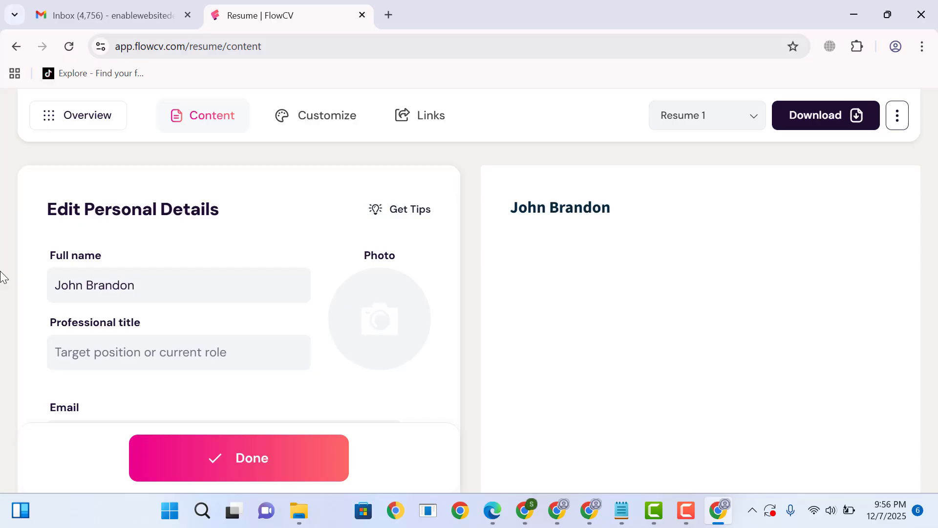
pyautogui.press('Tab')
pyautogui.write('W')
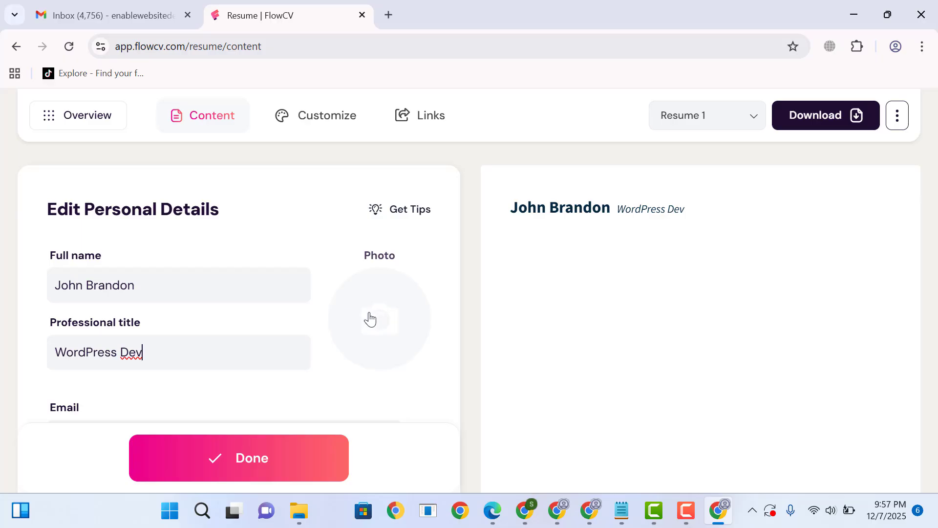
# - Upload the "wordpress developer" image as the portrait photo and save it with the circular crop
pyautogui.click(378, 321)
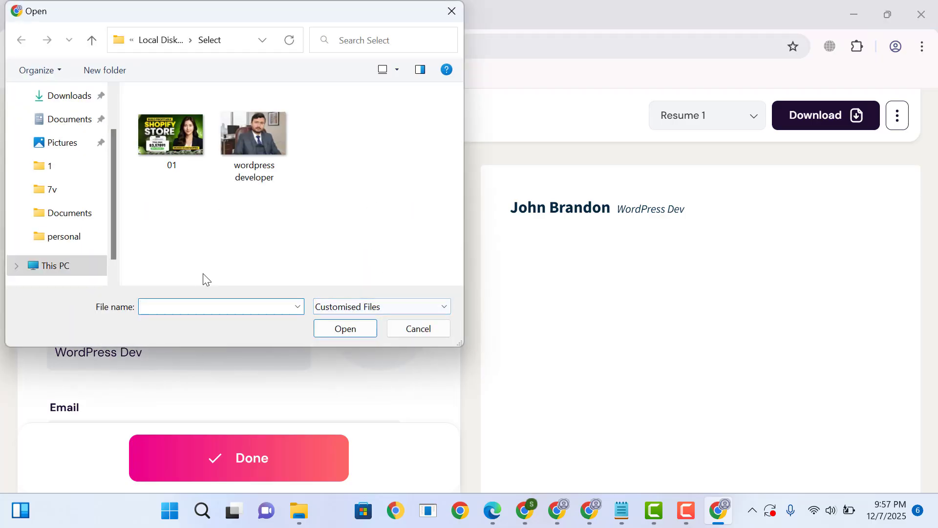
pyautogui.doubleClick(258, 146)
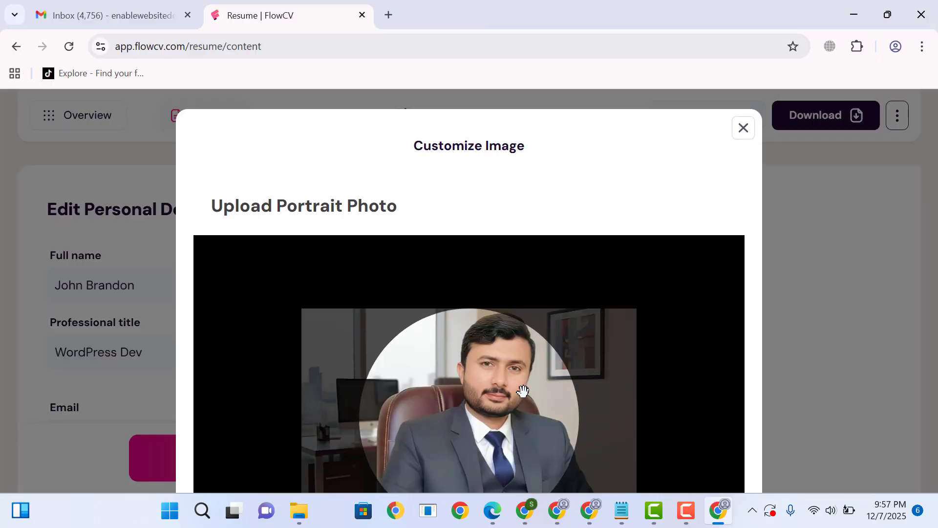
pyautogui.scroll(-5, 574, 373)
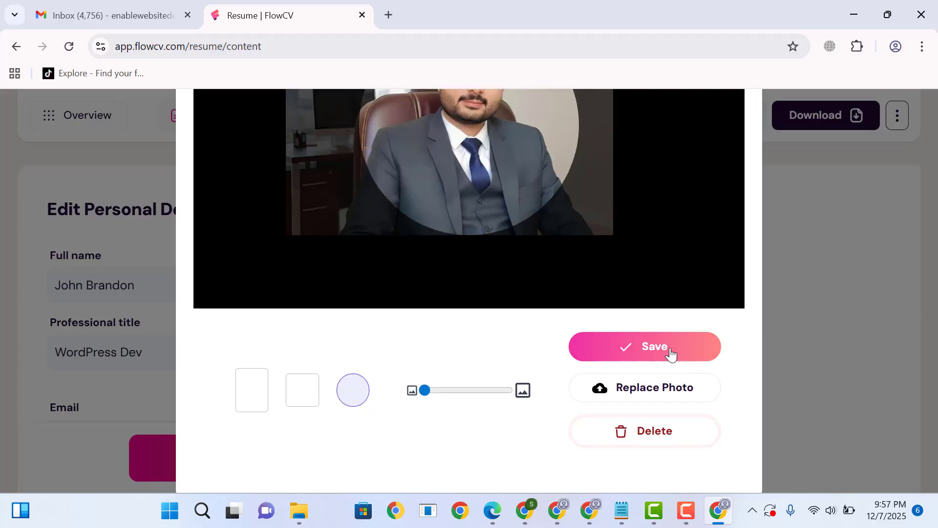
pyautogui.click(641, 347)
# - Fill in the email address and phone number in the personal details
pyautogui.scroll(-4, 201, 415)
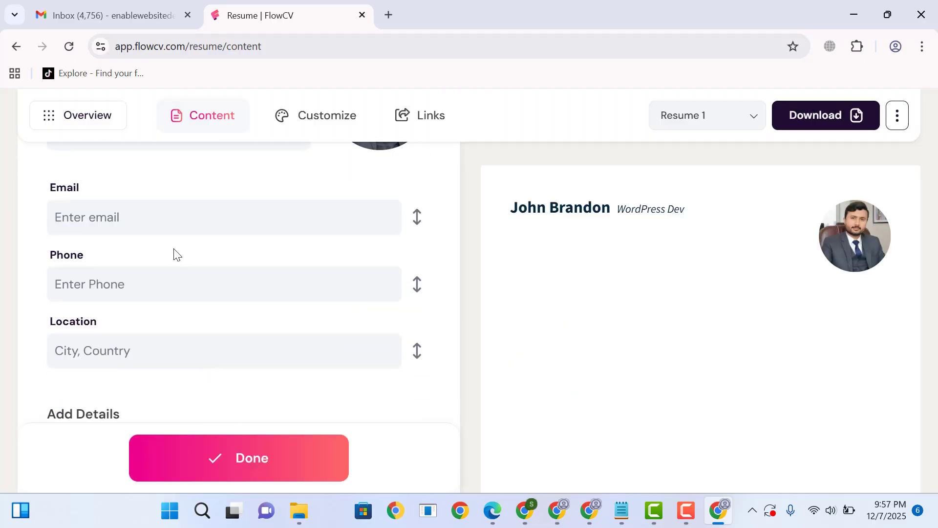
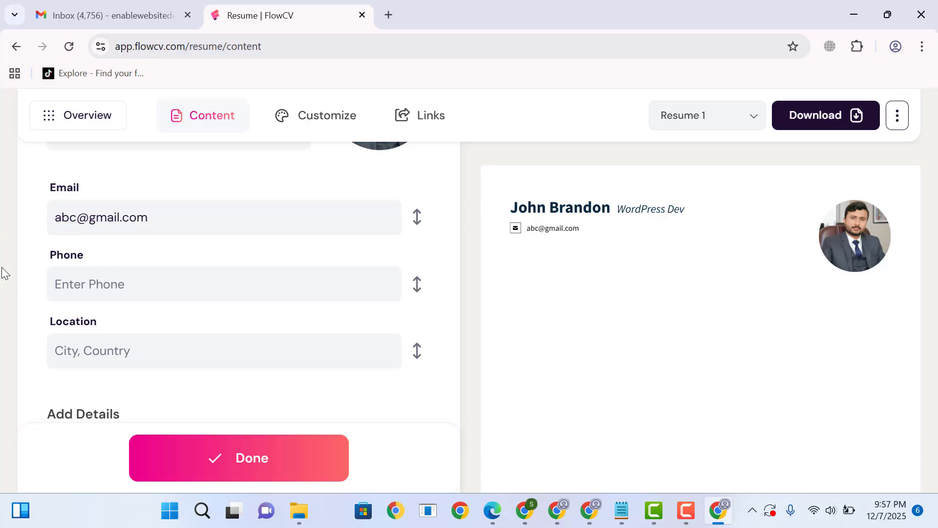
pyautogui.press('Tab')
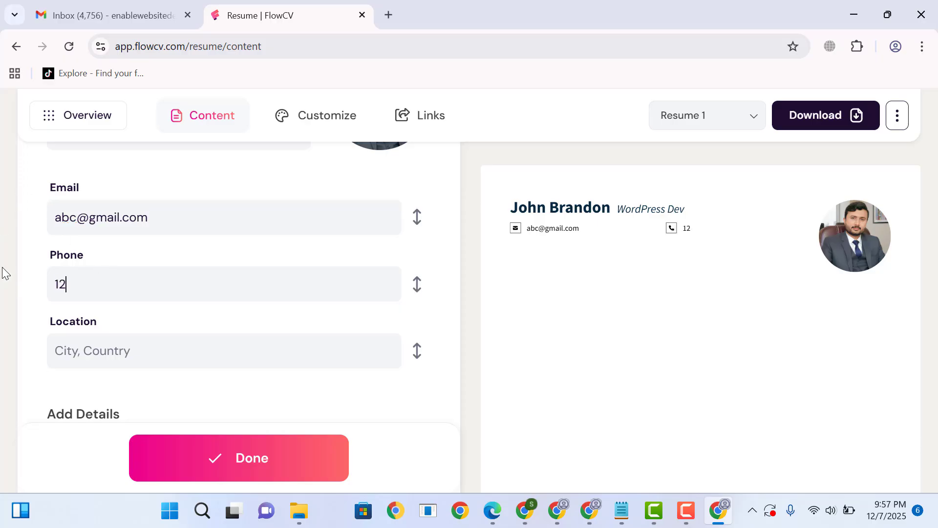
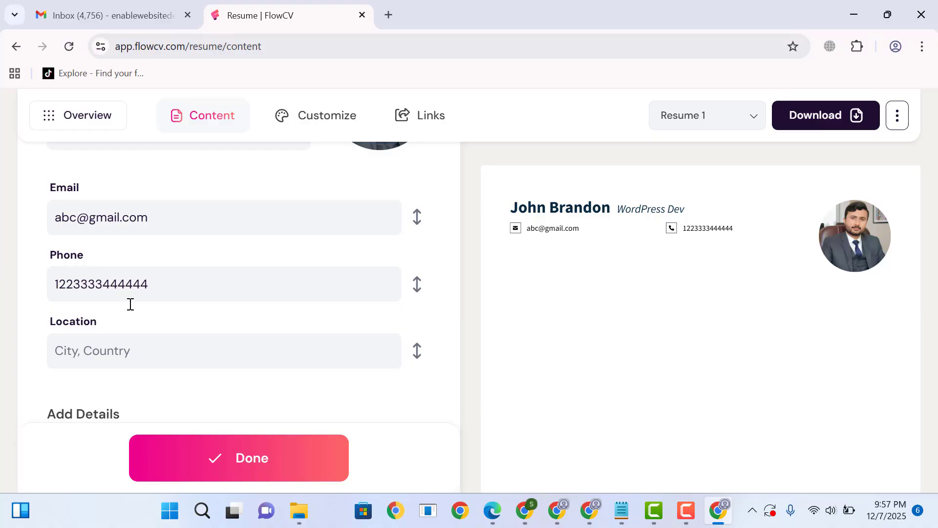
# - Set the location in the personal details to New York, USA
pyautogui.press('Tab')
pyautogui.write('Ne')
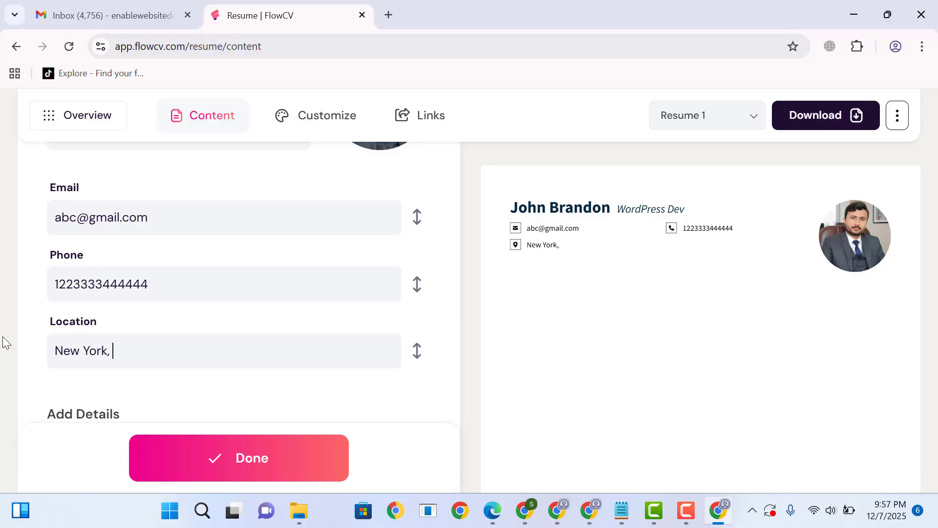
pyautogui.write('w York, USA')
# - Expand the optional details and links that can be added, and finish editing the personal details
pyautogui.scroll(-4, 259, 264)
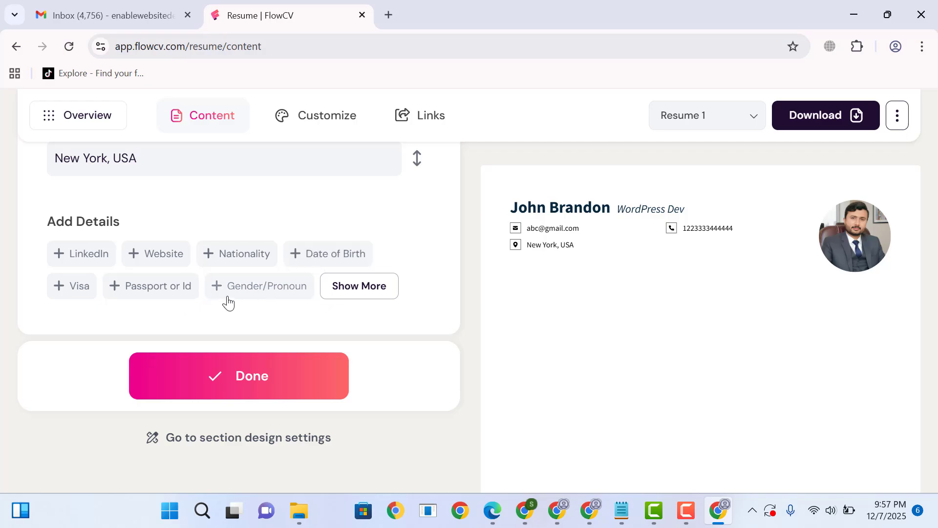
pyautogui.click(371, 286)
pyautogui.scroll(-3, 381, 295)
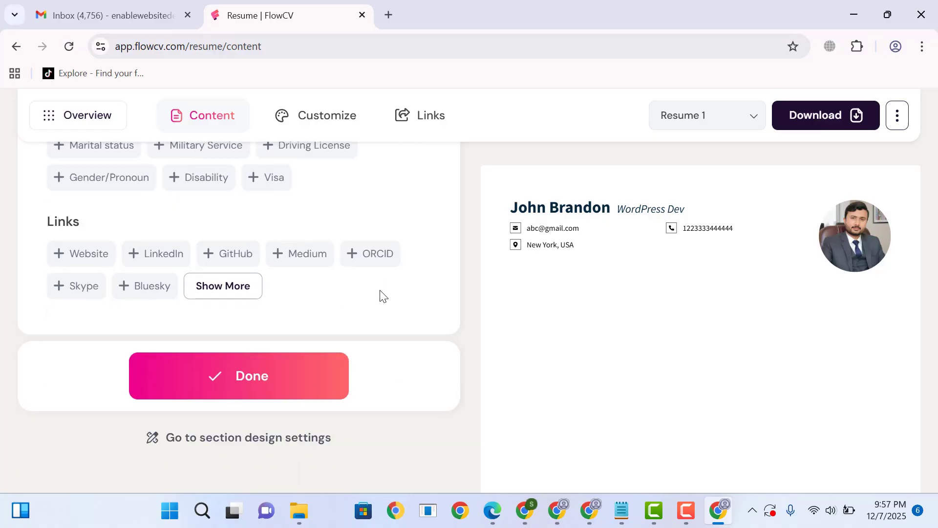
pyautogui.click(285, 382)
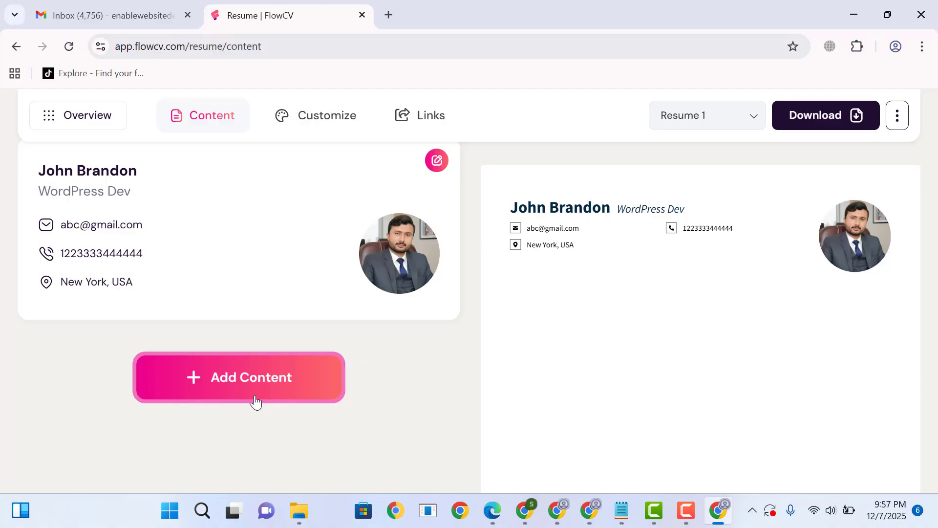
# - Review the available content sections and add a Profile section to the resume
pyautogui.click(261, 381)
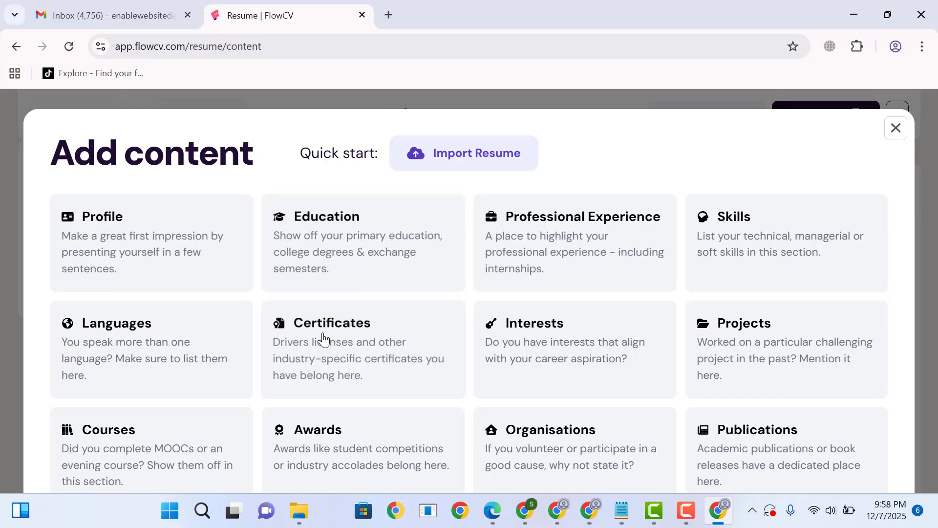
pyautogui.scroll(-3, 404, 365)
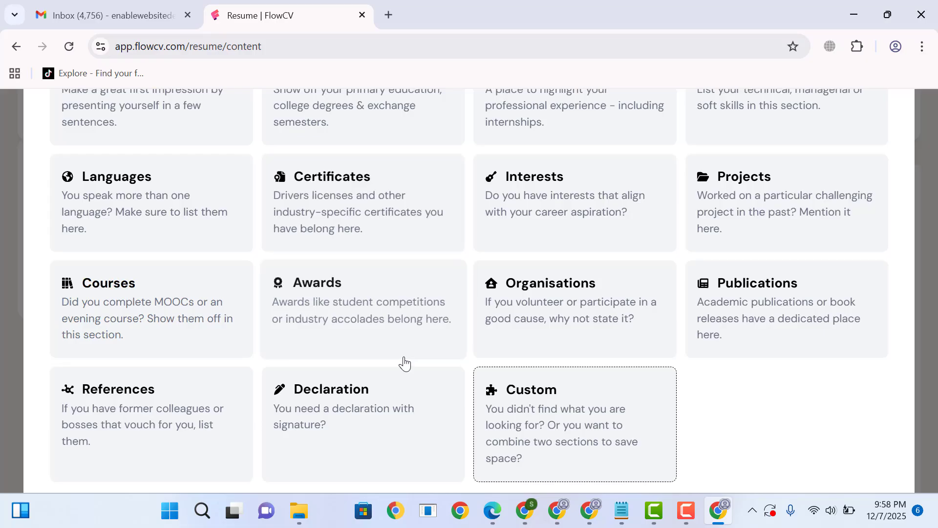
pyautogui.scroll(3, 404, 361)
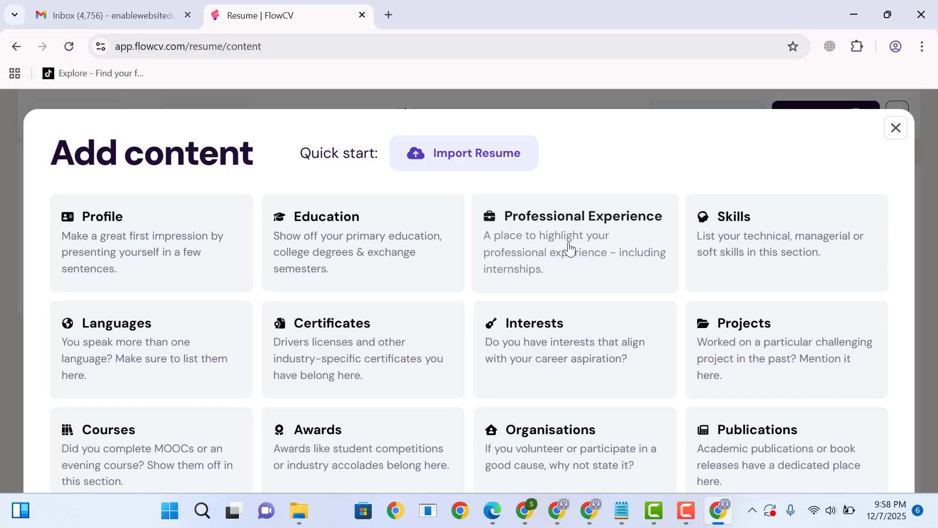
pyautogui.click(157, 248)
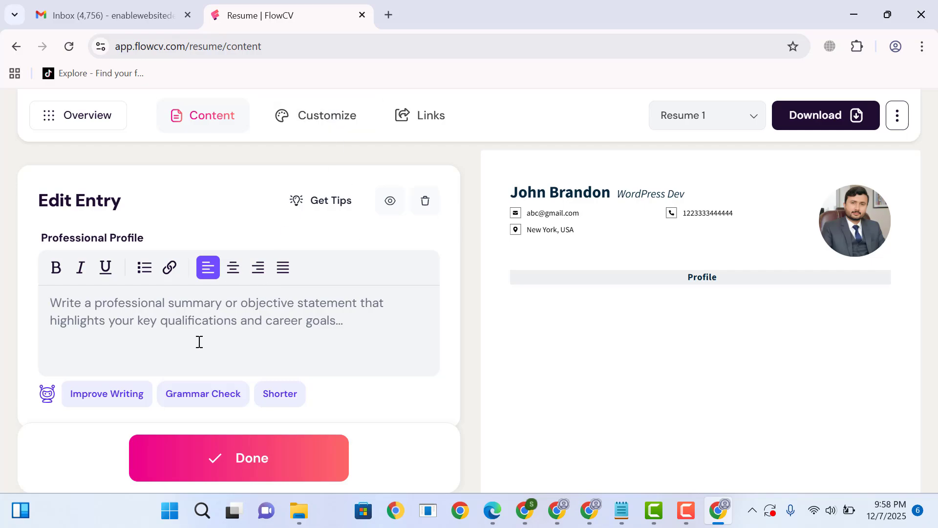
# - Try the Improve Writing option on the empty profile, and open ChatGPT in a new browser tab
pyautogui.click(121, 393)
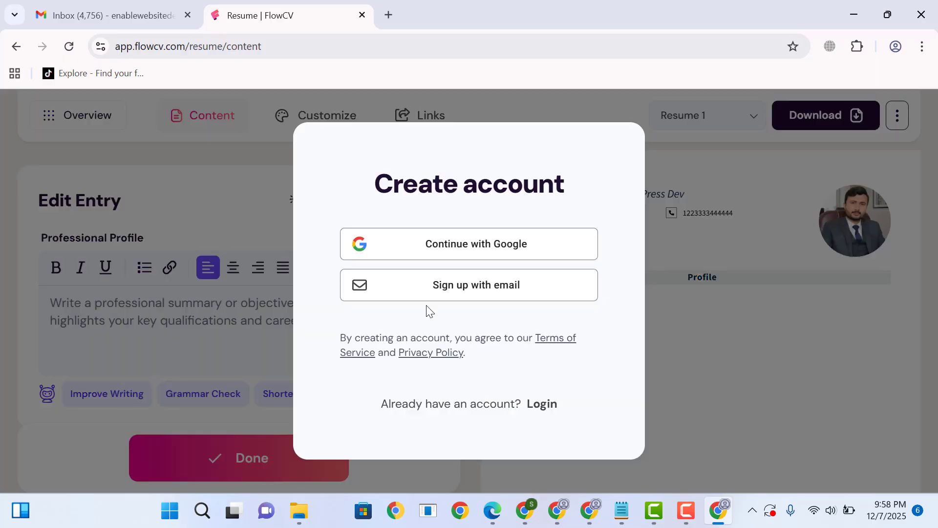
pyautogui.click(699, 186)
pyautogui.click(389, 14)
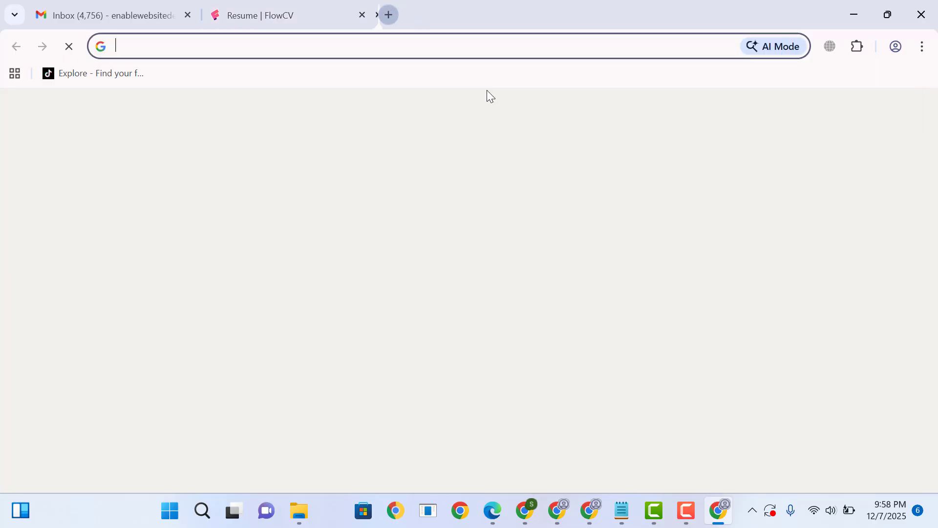
pyautogui.write('ch')
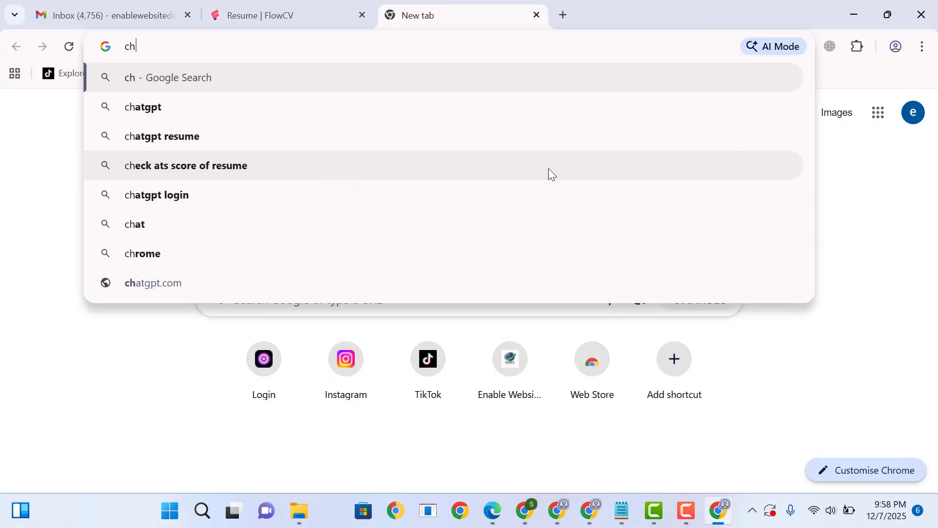
pyautogui.press('Up')
pyautogui.press('Return')
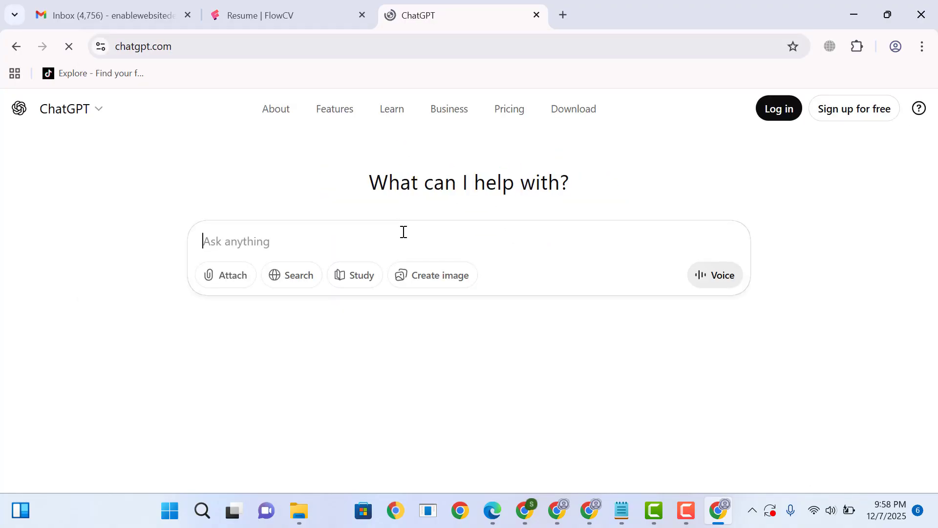
# - Ask ChatGPT to generate 1 paragraph of CV profile content for the candidate as a WordPress Dev
pyautogui.write('gener')
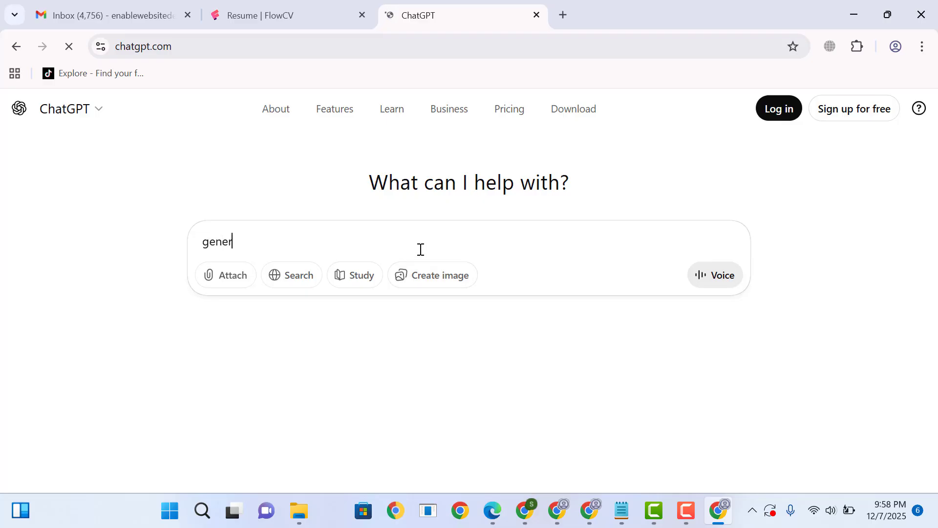
pyautogui.write('ate 1 paragraph content ')
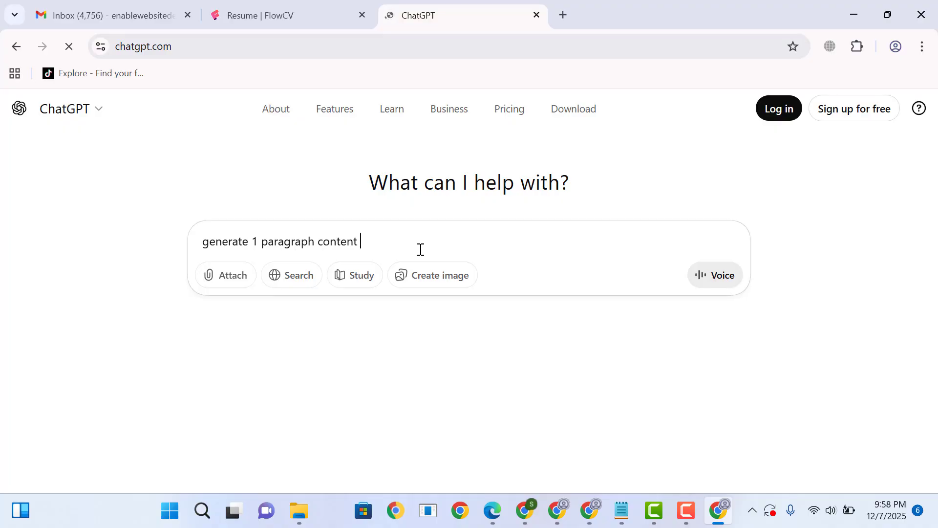
pyautogui.write('for CV Profile John WordPress Dev')
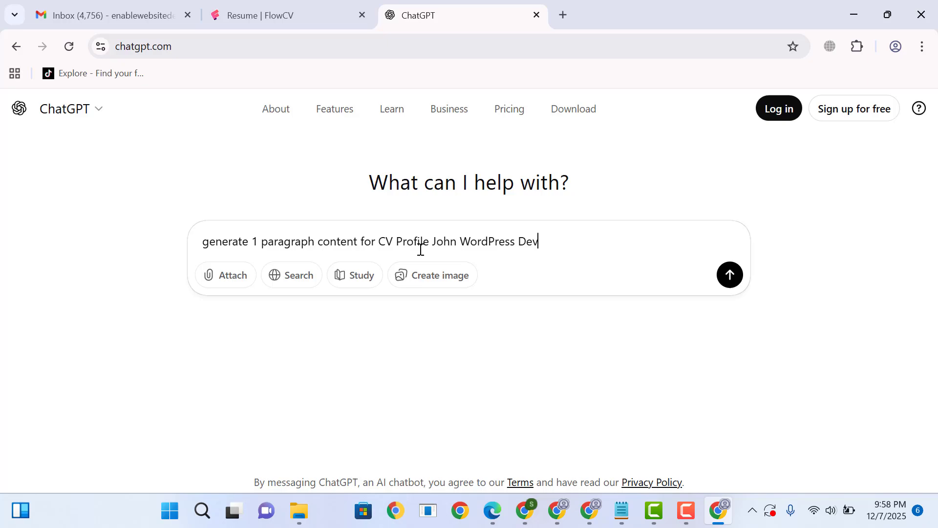
pyautogui.press('Return')
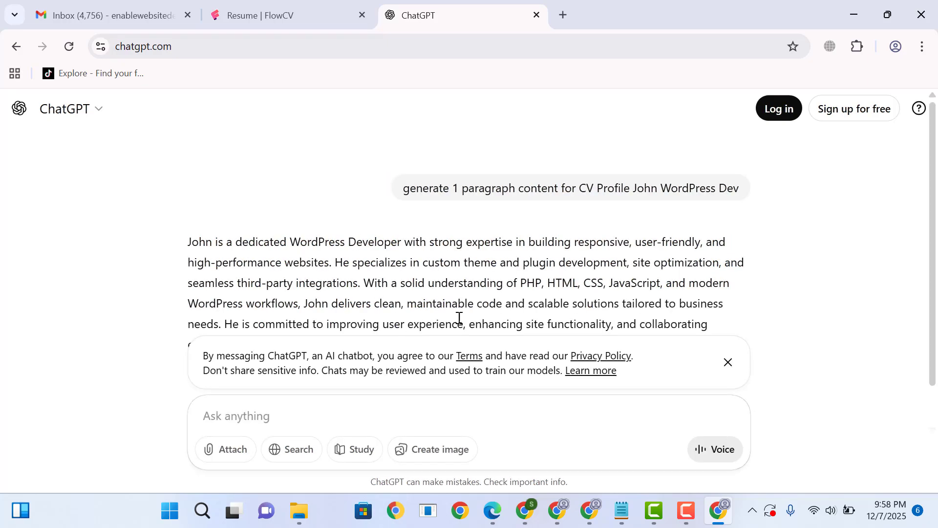
# - Copy the generated paragraph from ChatGPT into the Professional Profile text in FlowCV and finish the entry
pyautogui.moveTo(681, 340); pyautogui.dragTo(204, 217)
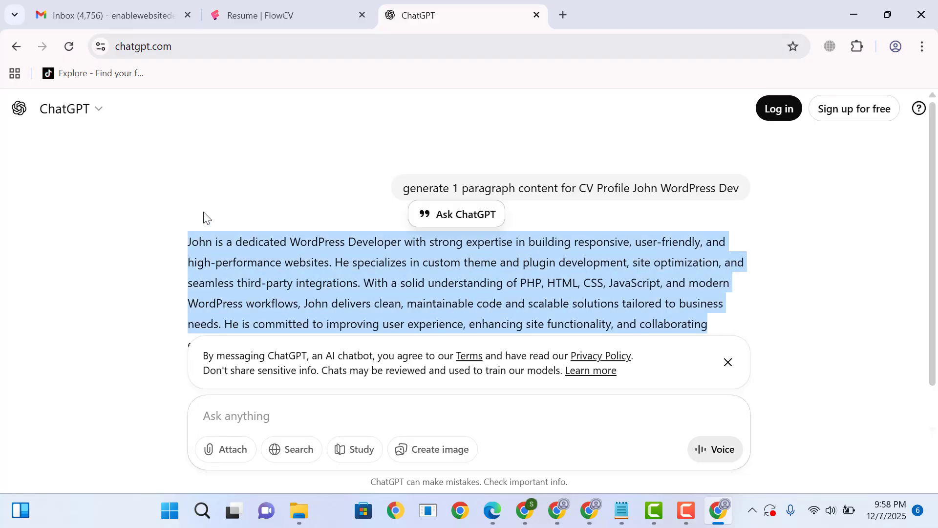
pyautogui.hotkey('ctrl', 'c')
pyautogui.click(252, 11)
pyautogui.click(245, 316)
pyautogui.hotkey('ctrl', 'v')
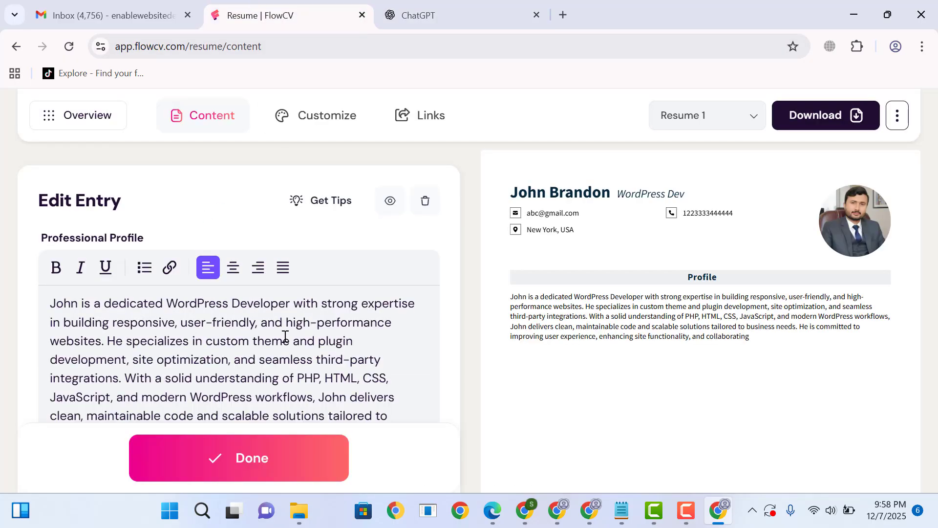
pyautogui.scroll(-3, 285, 336)
pyautogui.click(253, 417)
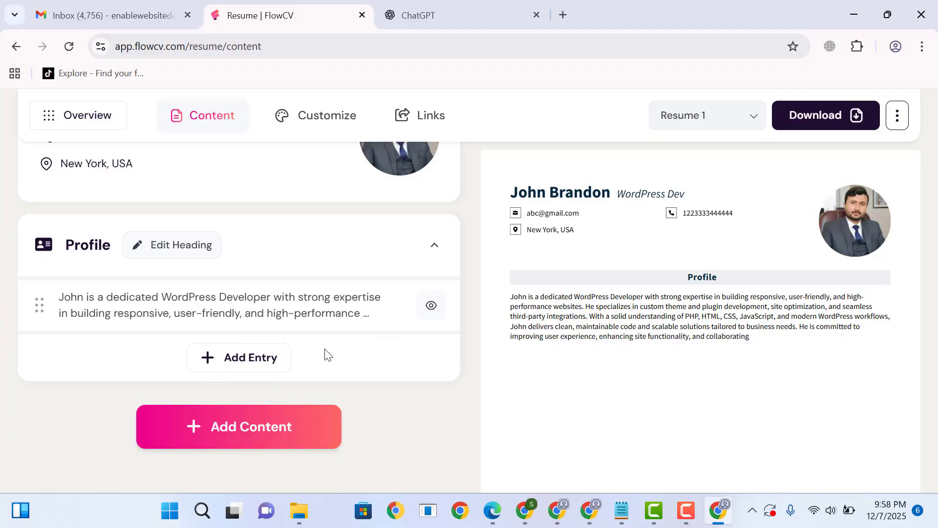
# - Add a Skills section to the resume and set the new entry's skill level to Expert
pyautogui.click(255, 429)
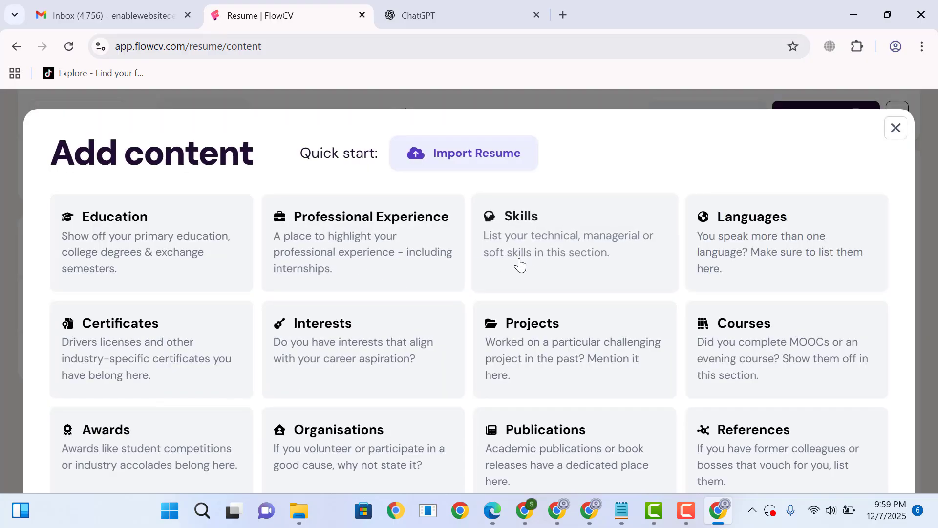
pyautogui.click(568, 243)
pyautogui.scroll(-3, 383, 269)
pyautogui.click(226, 295)
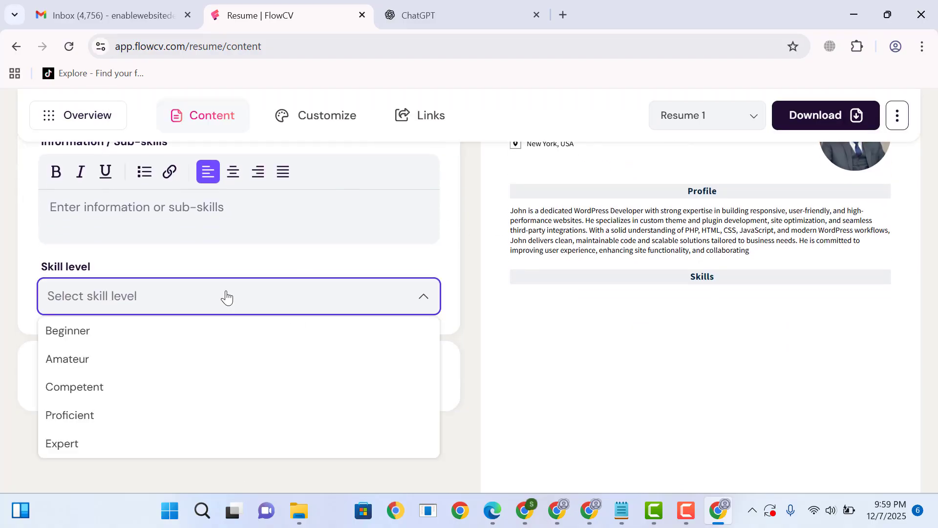
pyautogui.click(146, 445)
pyautogui.scroll(3, 156, 210)
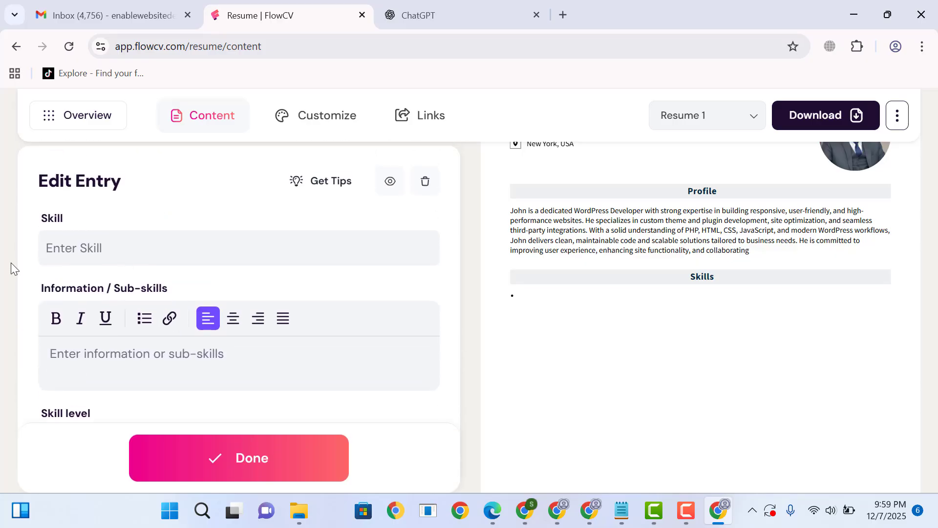
# - Name the skill WordPress, leave its sub-skills empty, and finish the entry
pyautogui.write('w')
pyautogui.press('BackSpace')
pyautogui.press('BackSpace')
pyautogui.write('WordPress')
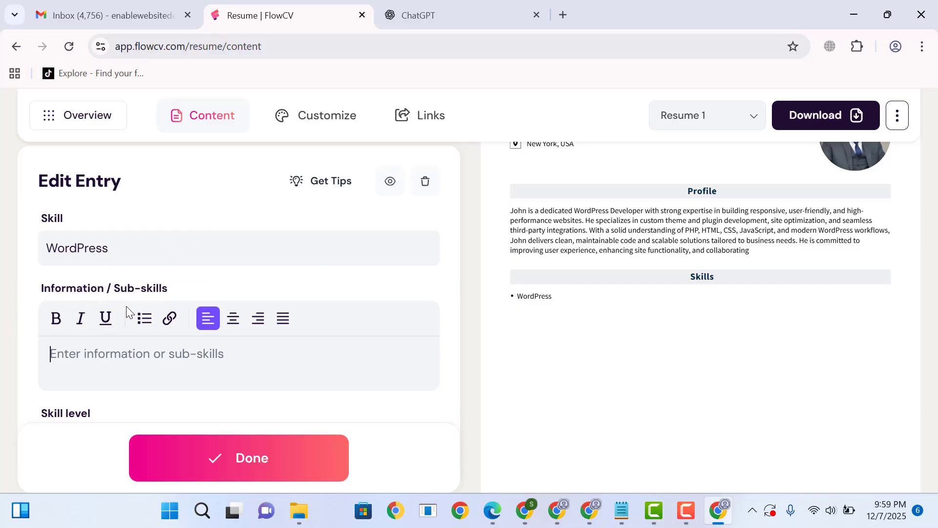
pyautogui.scroll(-2, 195, 360)
pyautogui.click(247, 383)
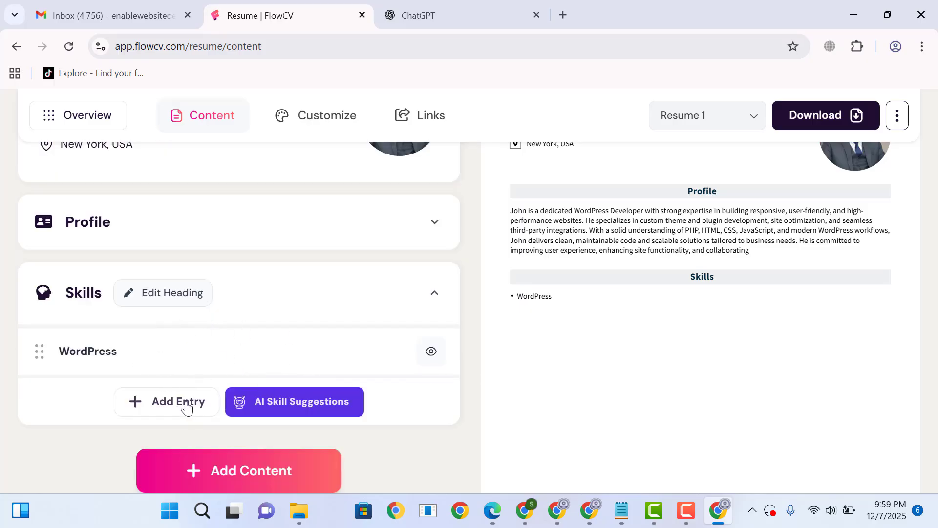
# - Add a second skill entry named Search Engine Optimization to the Skills section and finish it
pyautogui.click(207, 403)
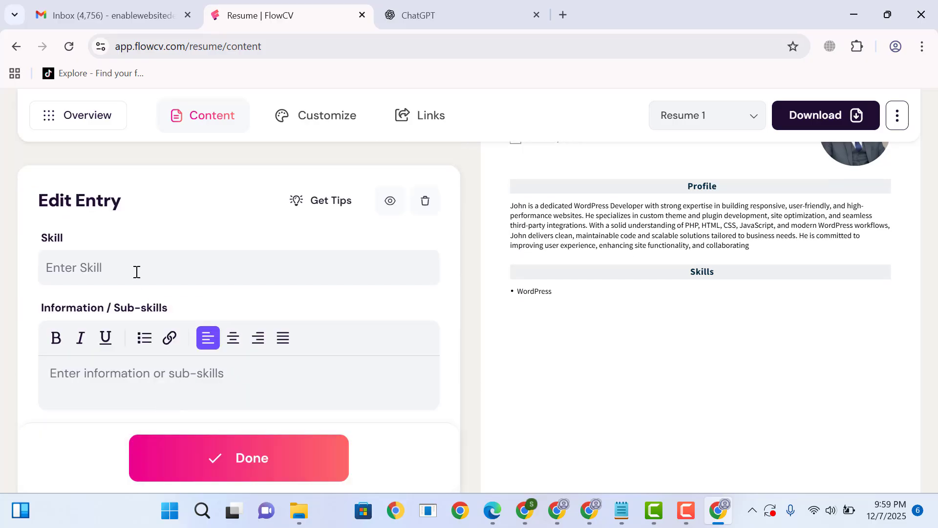
pyautogui.write('Sear')
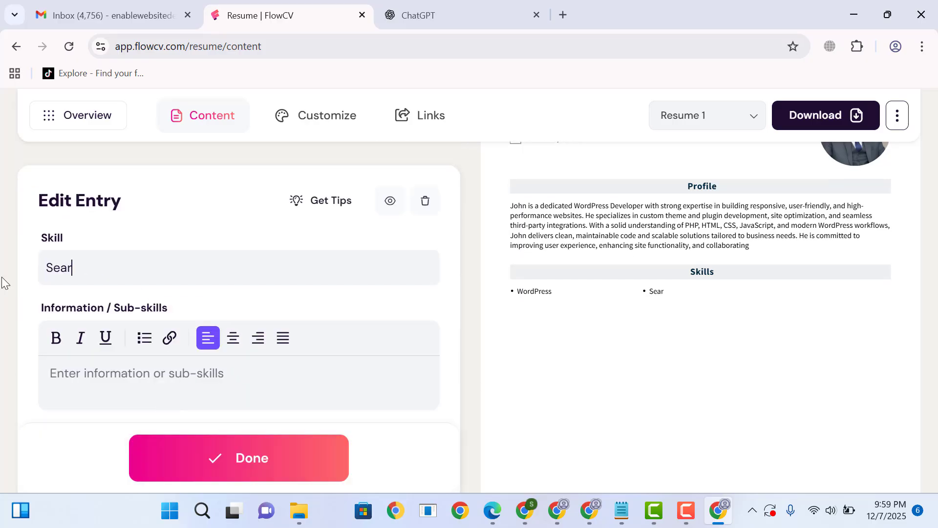
pyautogui.write('ch Engine ')
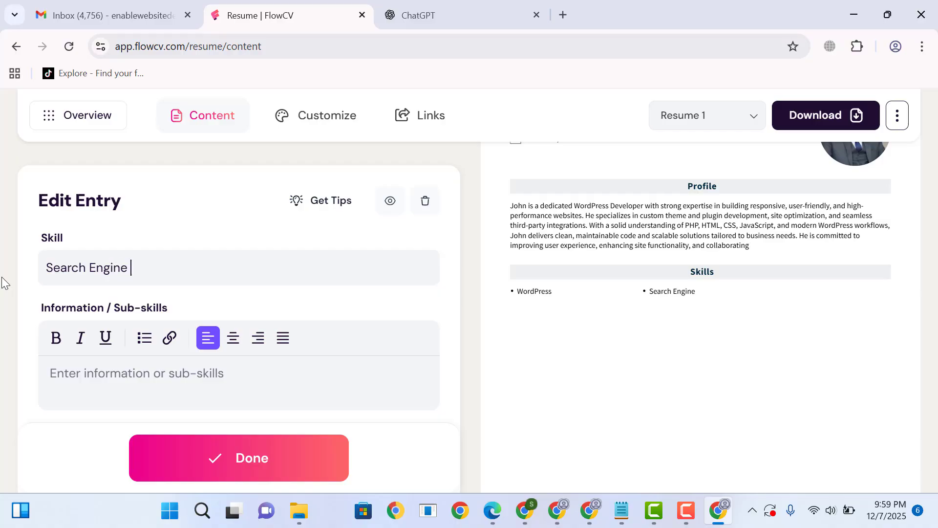
pyautogui.write('Optimizat')
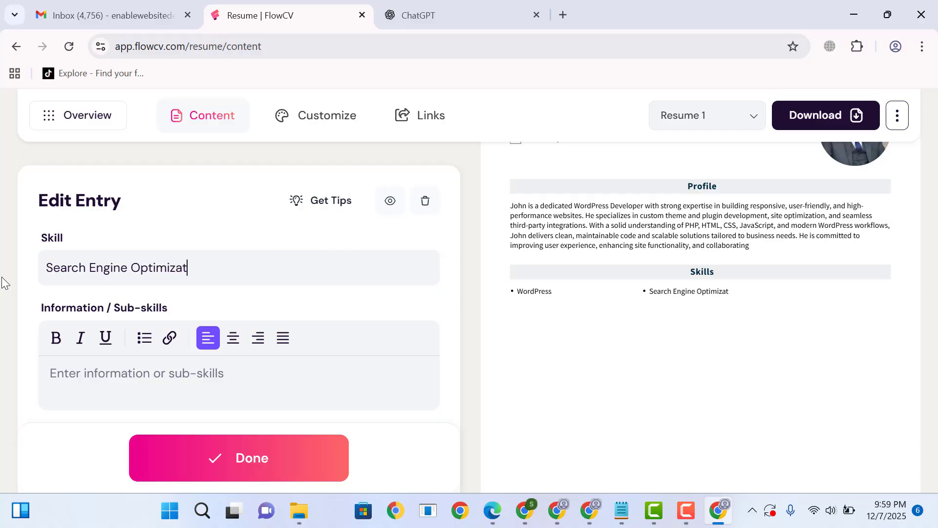
pyautogui.write('ion')
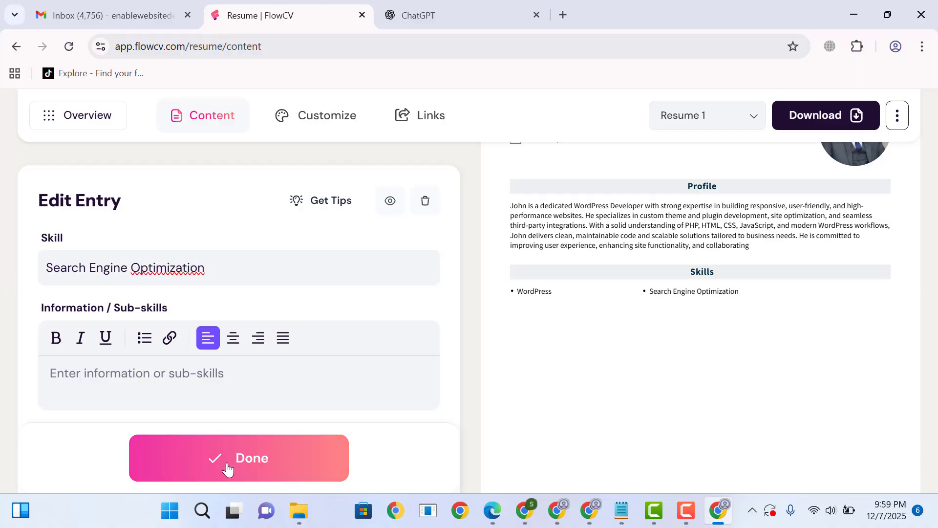
pyautogui.click(226, 468)
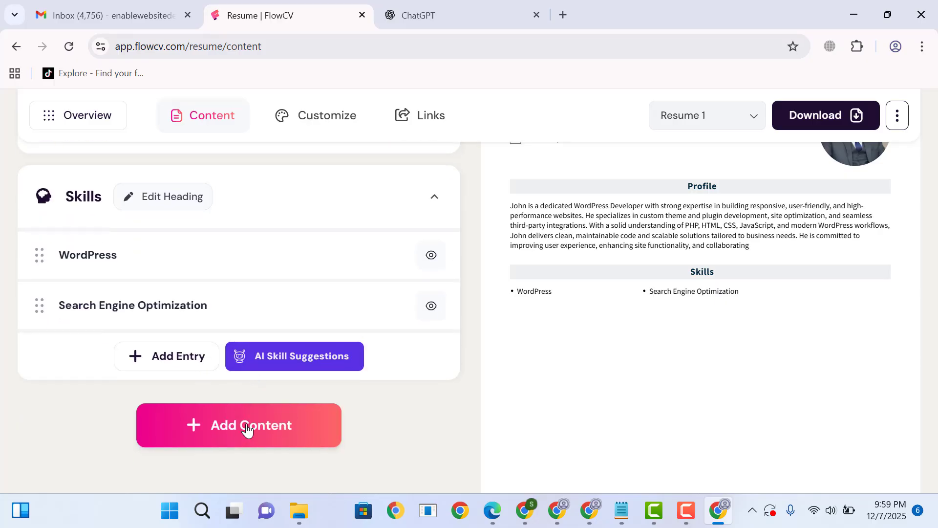
# - Add a Professional Experience section and set the entry's job title to WordPress Developer
pyautogui.click(234, 440)
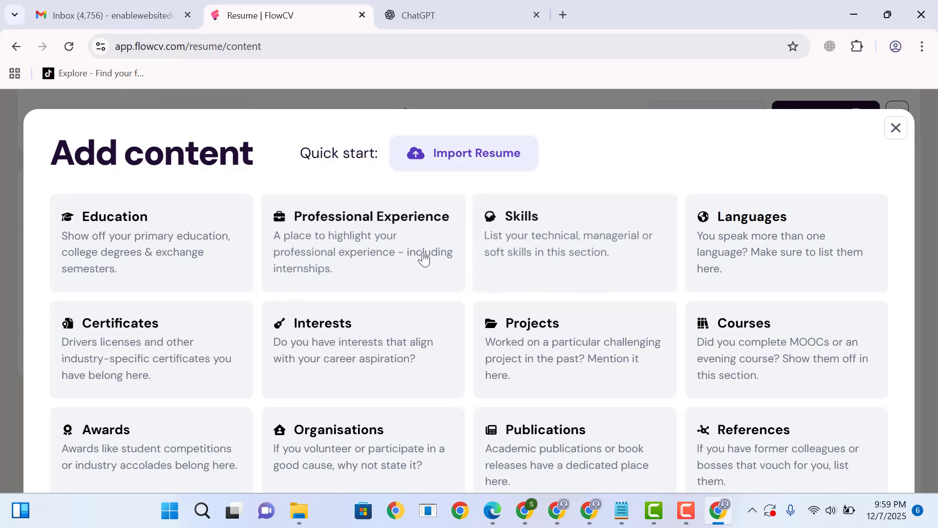
pyautogui.click(399, 243)
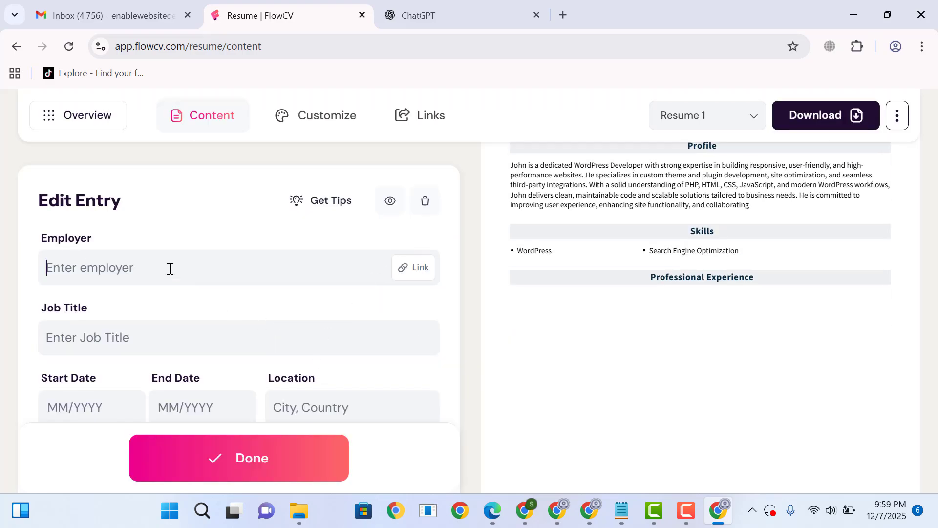
pyautogui.write('WordPress')
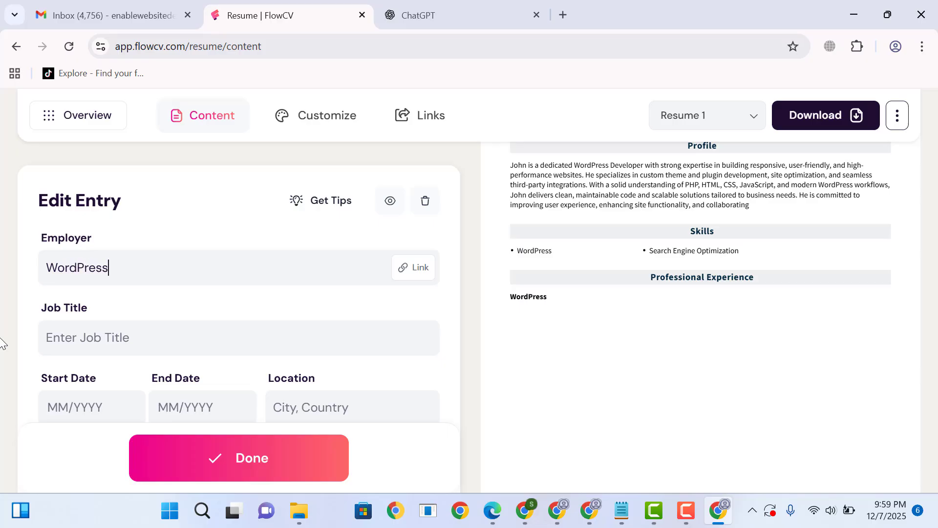
pyautogui.write(' Developr')
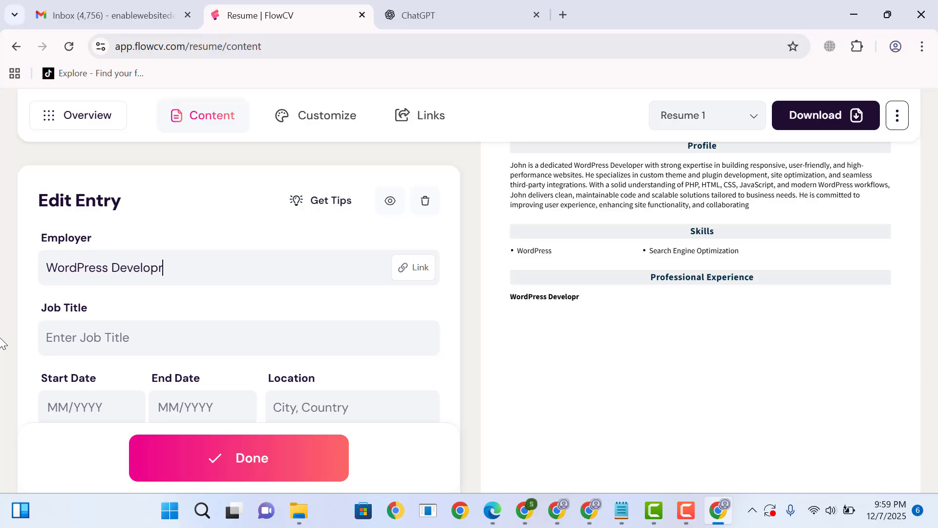
pyautogui.press('BackSpace')
pyautogui.write('er')
pyautogui.hotkey('ctrl', 'a')
pyautogui.press('BackSpace')
pyautogui.write('WordPress Developer')
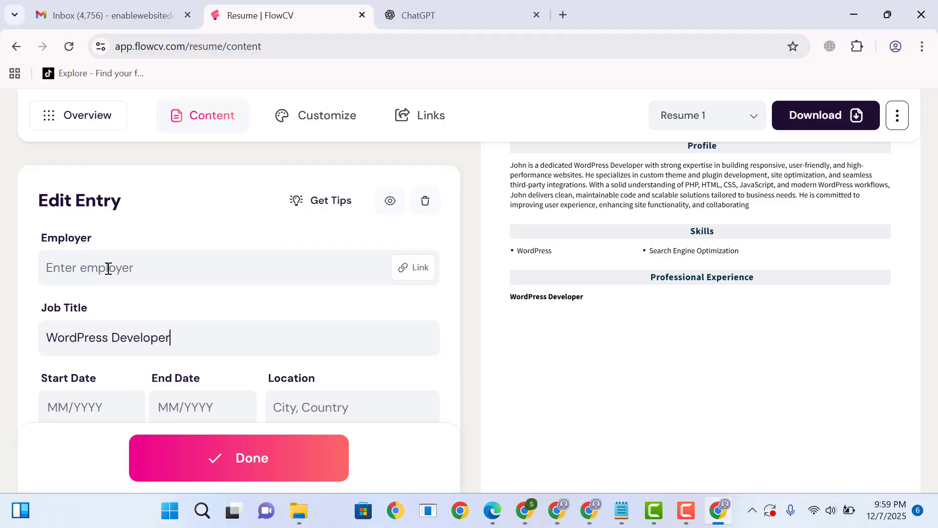
# - Enter Enable Website Design as the employer in the professional experience entry
pyautogui.write('Ea')
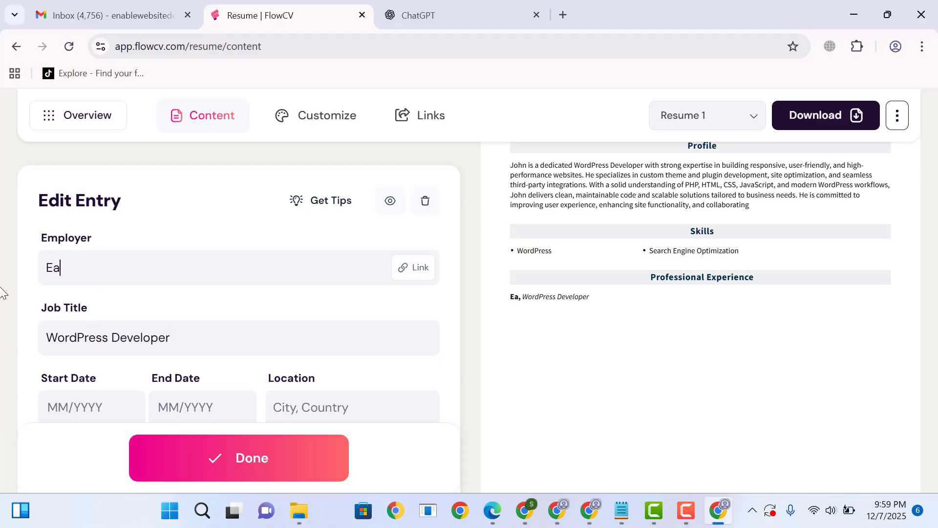
pyautogui.press('BackSpace')
pyautogui.write('nable Webs')
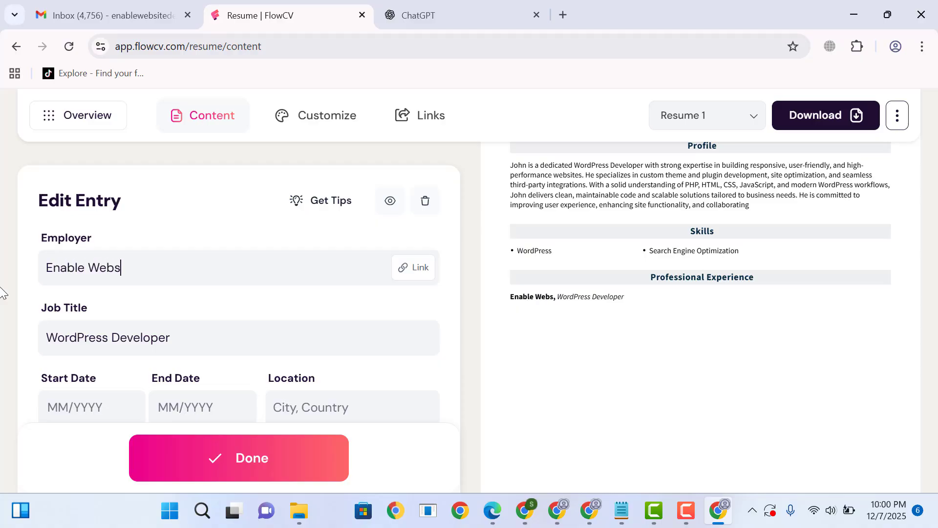
pyautogui.write('ite Design')
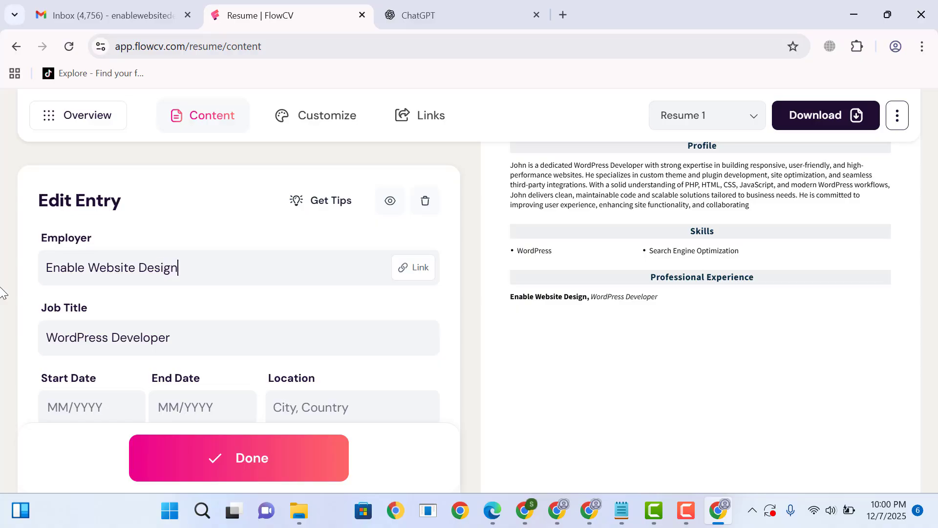
# - Set the job's start date to 01/2016 and its end date to Present
pyautogui.scroll(-2, 1, 294)
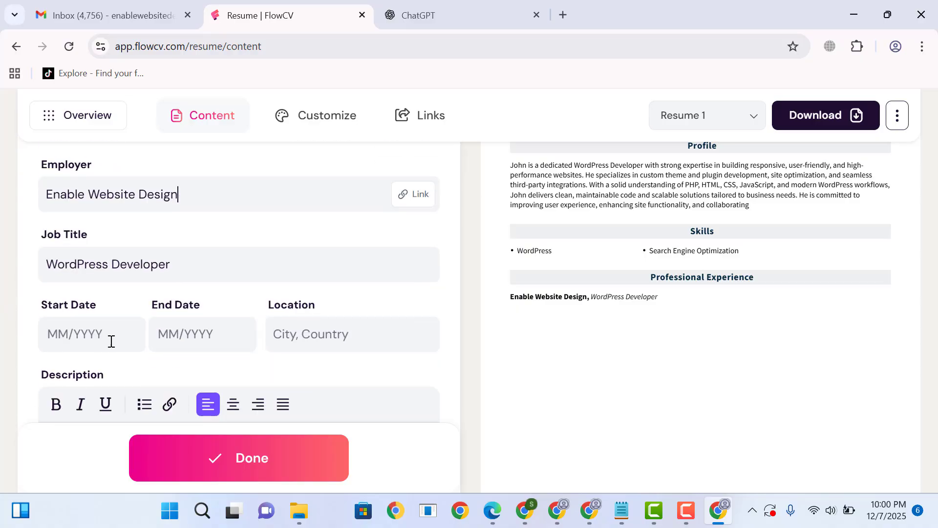
pyautogui.click(100, 323)
pyautogui.click(67, 386)
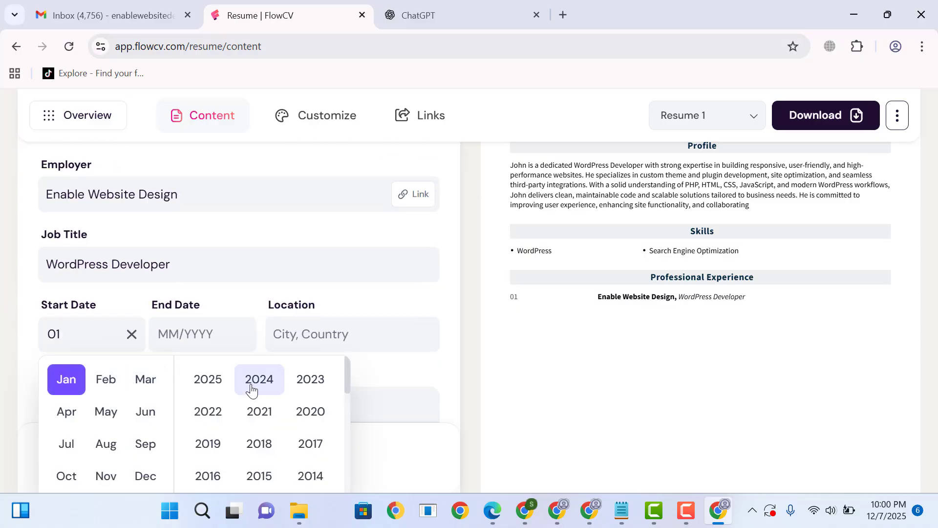
pyautogui.scroll(-3, 274, 405)
pyautogui.scroll(2, 218, 415)
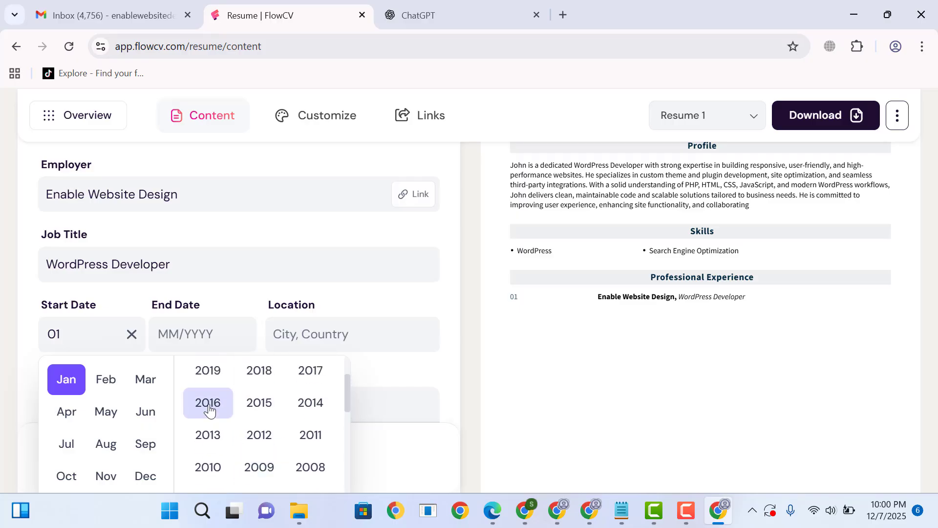
pyautogui.click(208, 404)
pyautogui.click(191, 336)
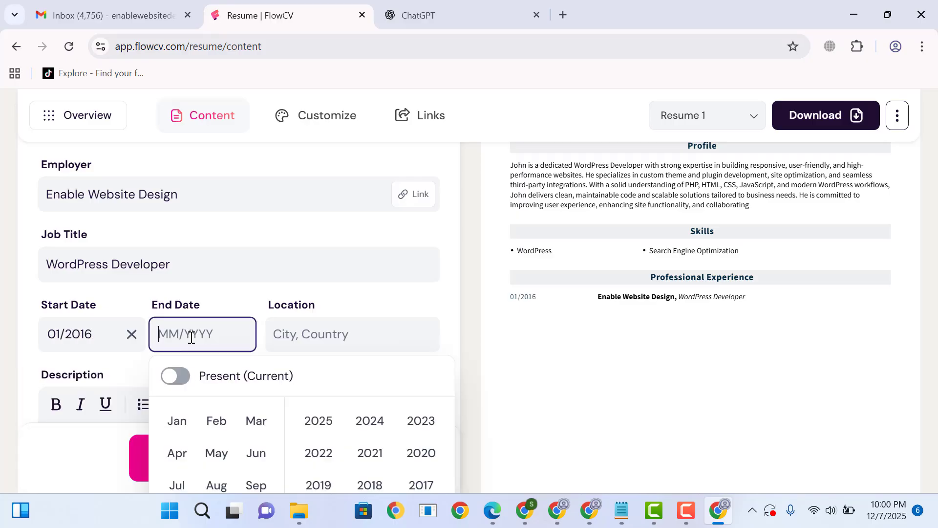
pyautogui.click(179, 377)
pyautogui.click(288, 333)
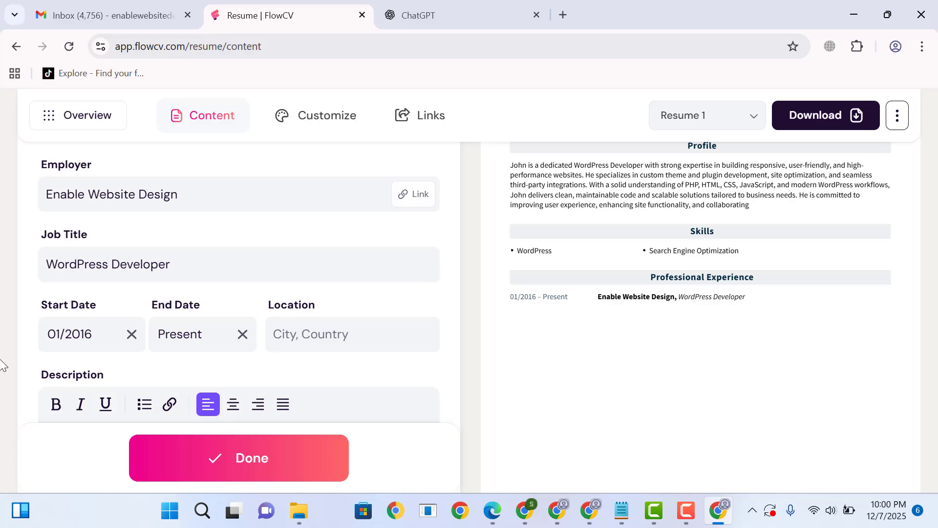
pyautogui.write('Punjab')
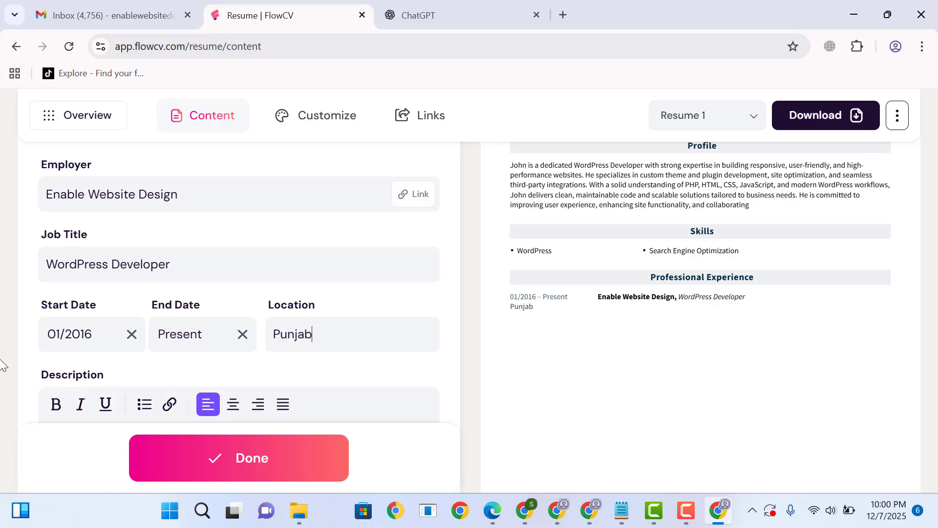
pyautogui.write('m')
pyautogui.press('BackSpace')
pyautogui.write('B')
pyautogui.press('BackSpace')
pyautogui.press('BackSpace')
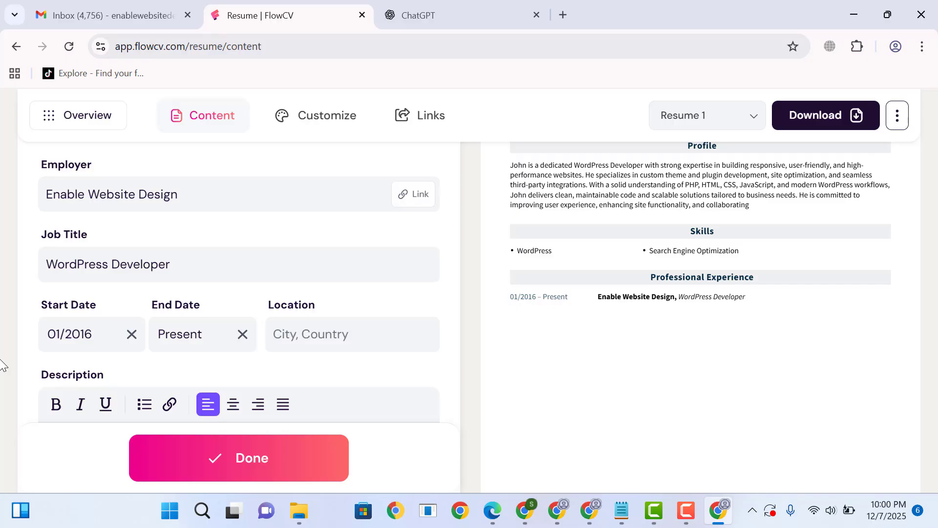
# - Set the job's location to New York, New York and finish the professional experience entry
pyautogui.write('New York, New York')
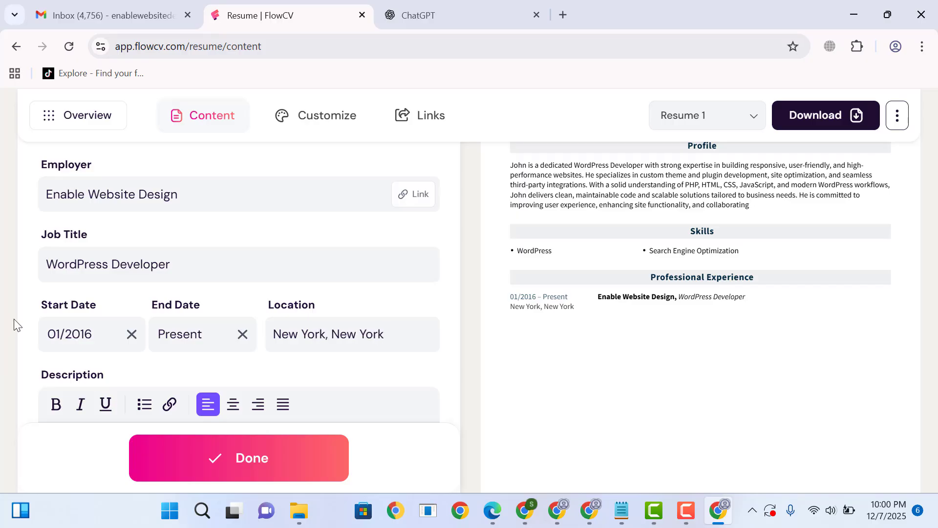
pyautogui.scroll(-3, 87, 300)
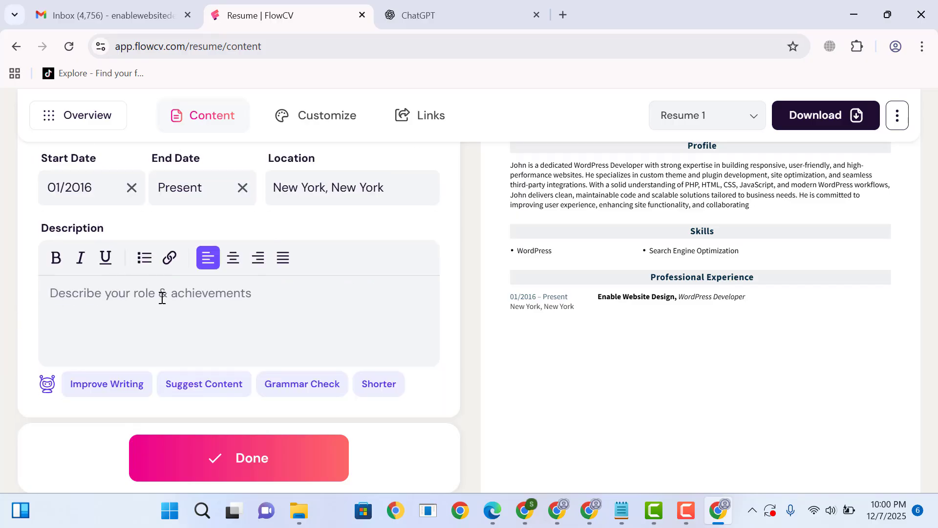
pyautogui.click(251, 470)
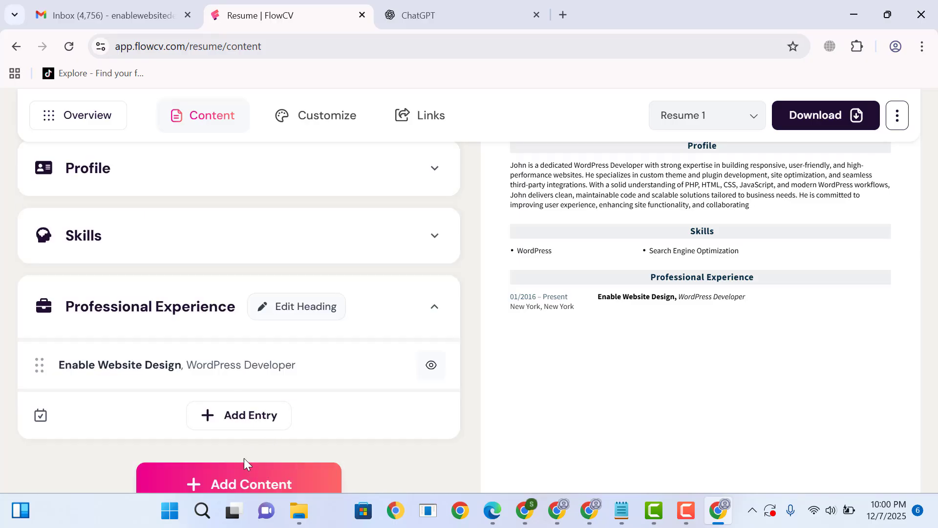
# - Add a Languages section to the resume and enter English as its first language
pyautogui.scroll(-2, 247, 440)
pyautogui.click(272, 379)
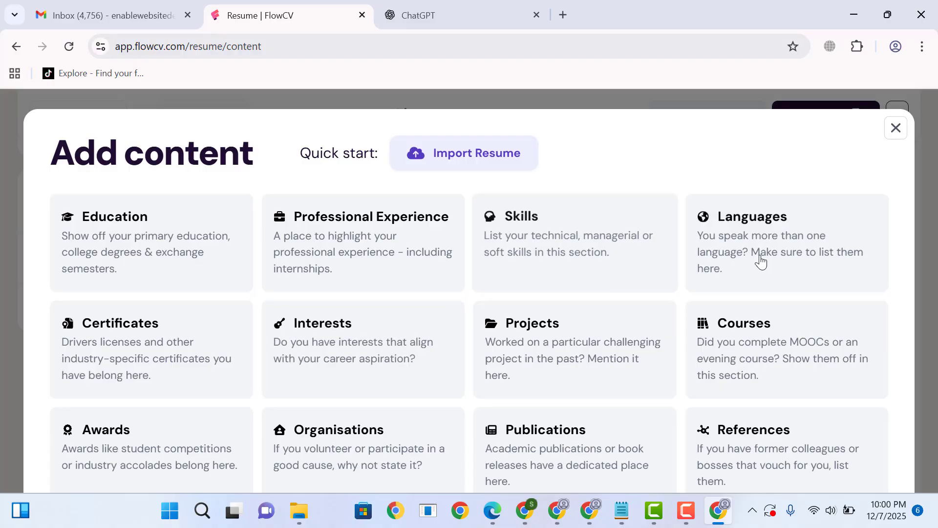
pyautogui.click(716, 251)
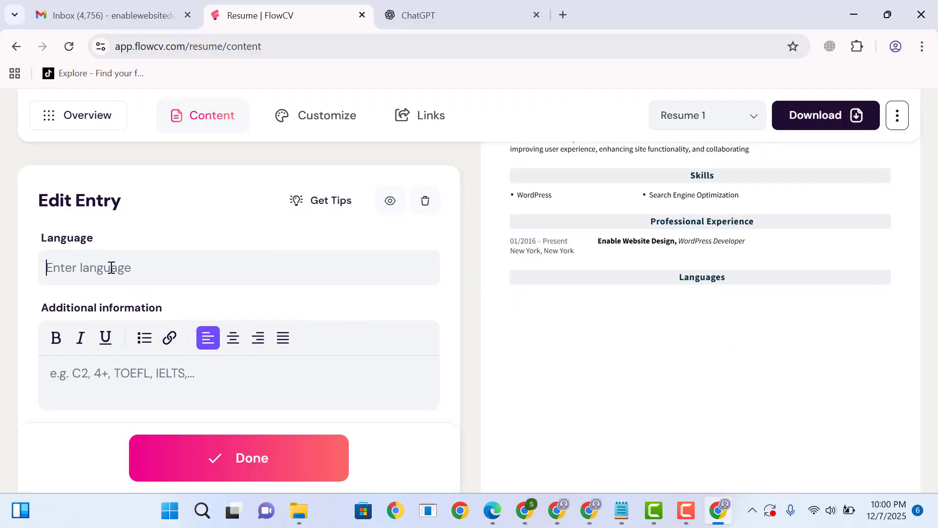
pyautogui.write('English')
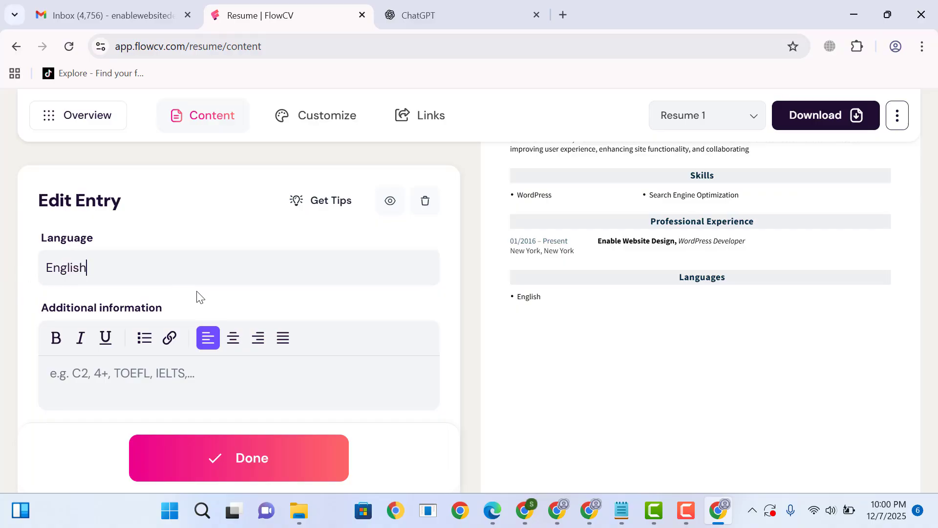
# - Set the language level of the English entry to Fluent and finish the entry
pyautogui.scroll(-3, 198, 296)
pyautogui.click(199, 298)
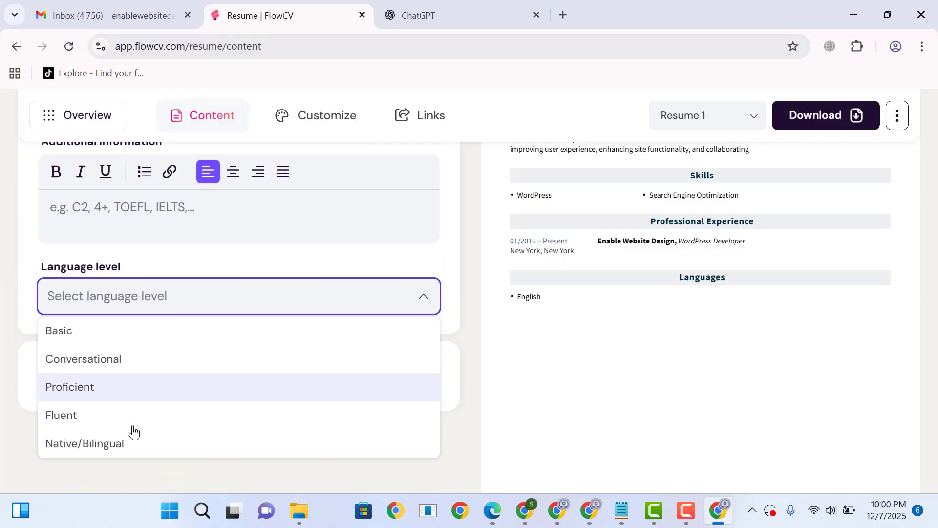
pyautogui.click(136, 448)
pyautogui.click(202, 298)
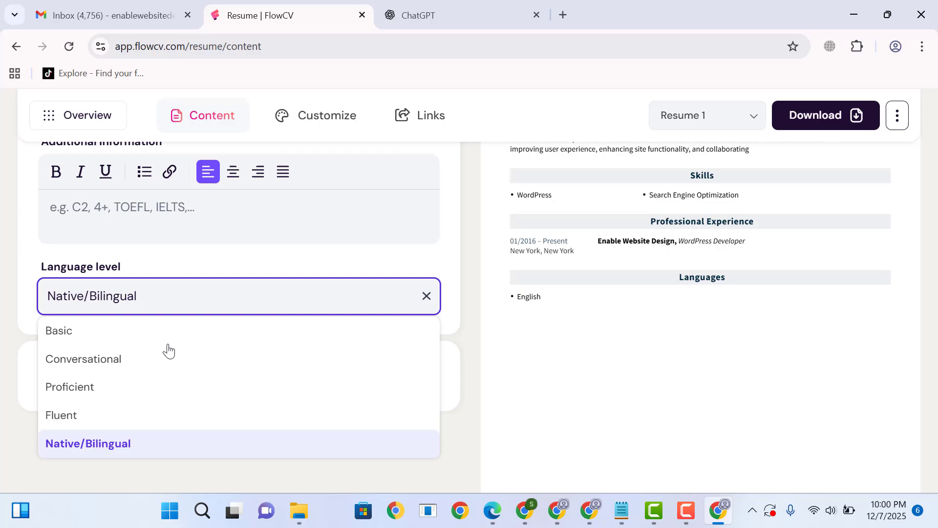
pyautogui.click(115, 427)
pyautogui.click(247, 379)
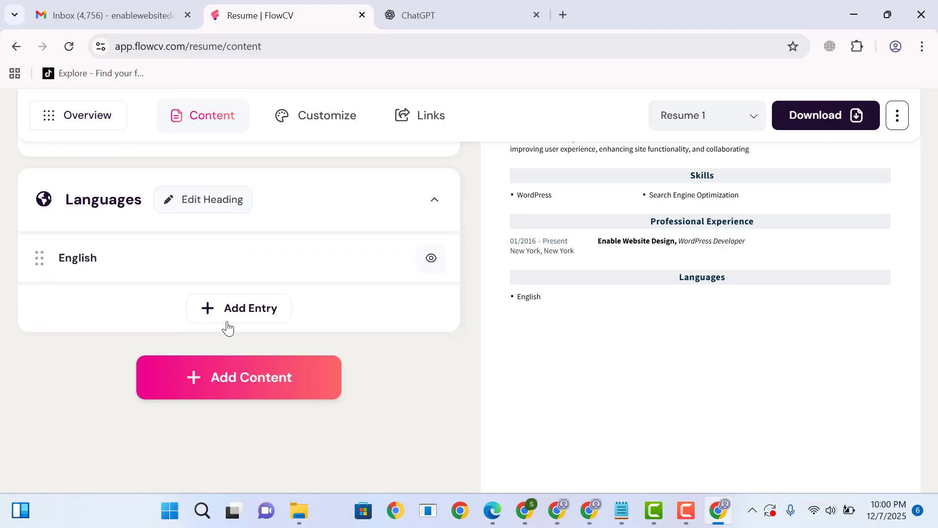
# - Add a second language entry for Urdu with the level Native/Bilingual and finish it
pyautogui.click(260, 323)
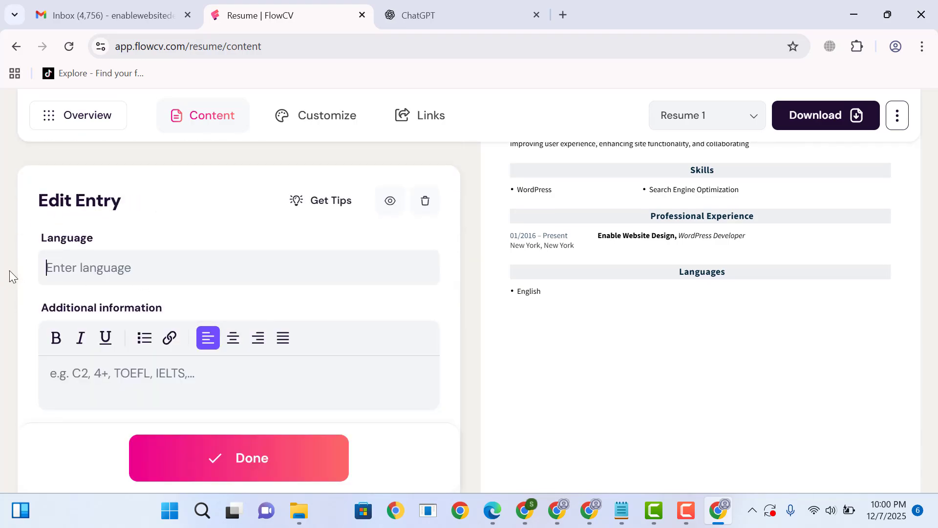
pyautogui.write('Urdu')
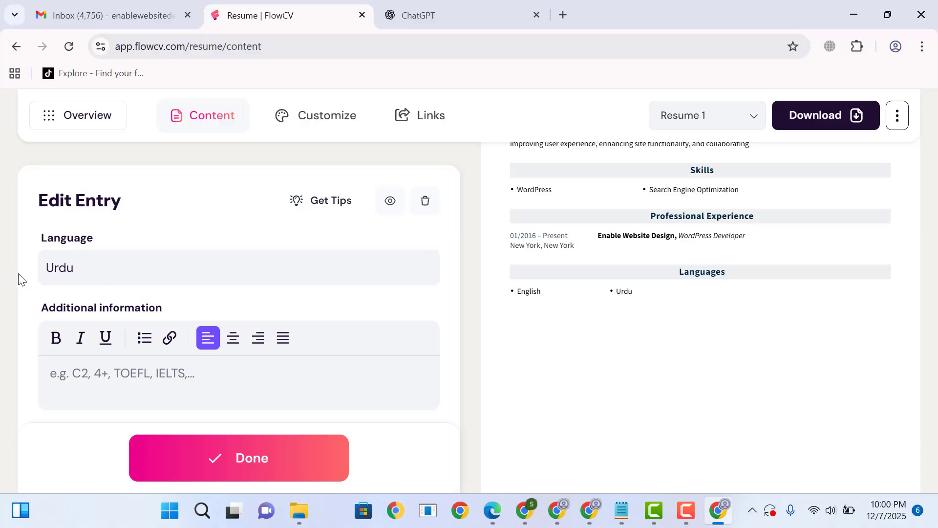
pyautogui.scroll(-3, 220, 303)
pyautogui.click(199, 297)
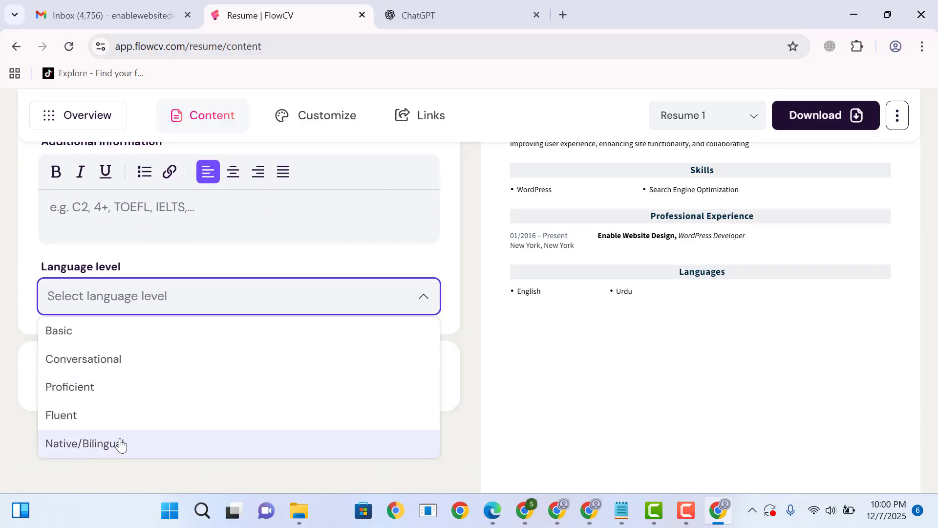
pyautogui.click(99, 443)
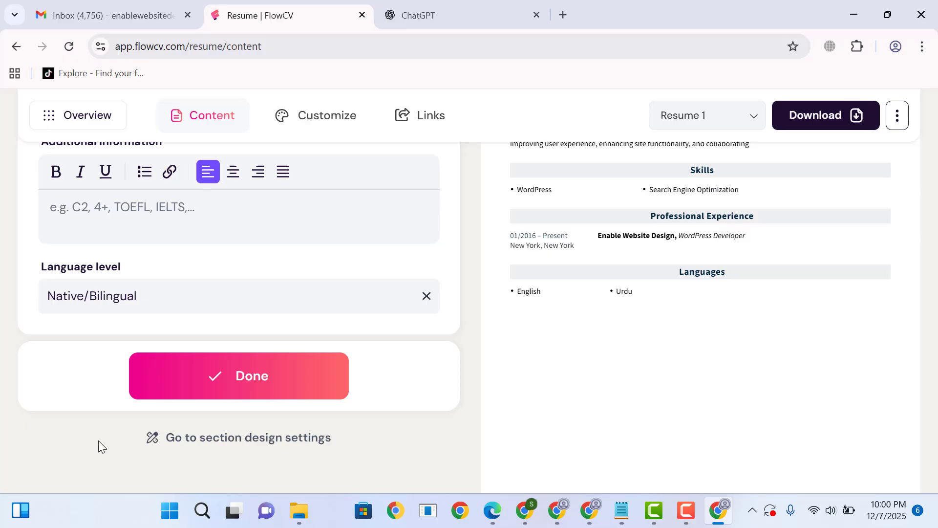
pyautogui.click(220, 359)
# - Look through the section types that can be added to the resume, then close the overview without adding one
pyautogui.scroll(-5, 293, 342)
pyautogui.click(232, 424)
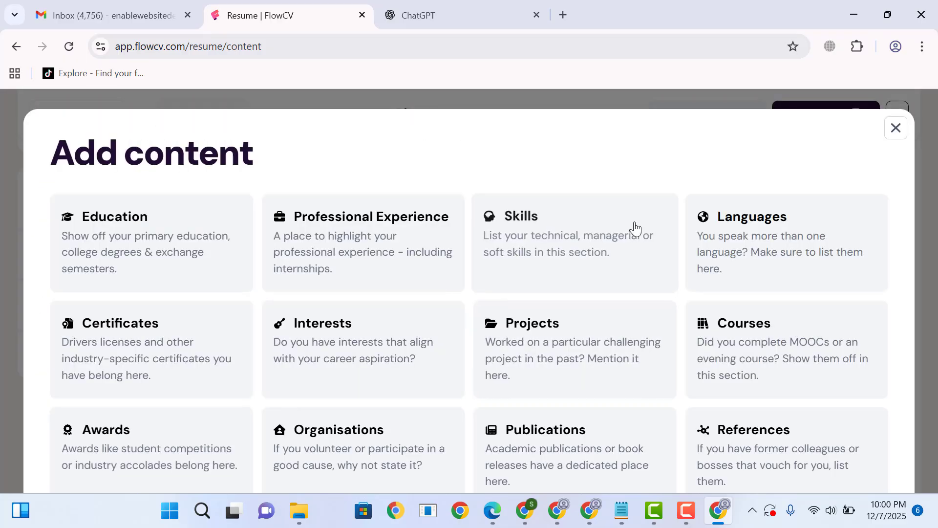
pyautogui.scroll(-4, 635, 237)
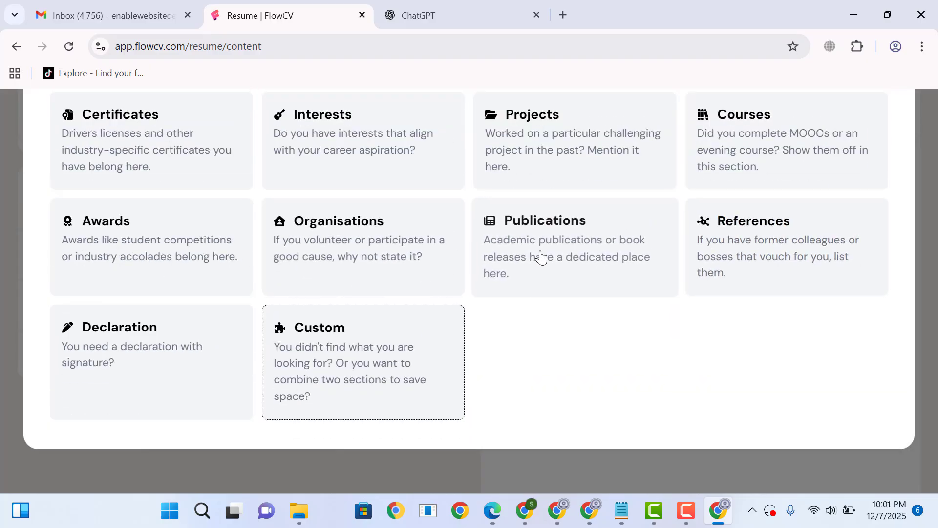
pyautogui.scroll(4, 541, 255)
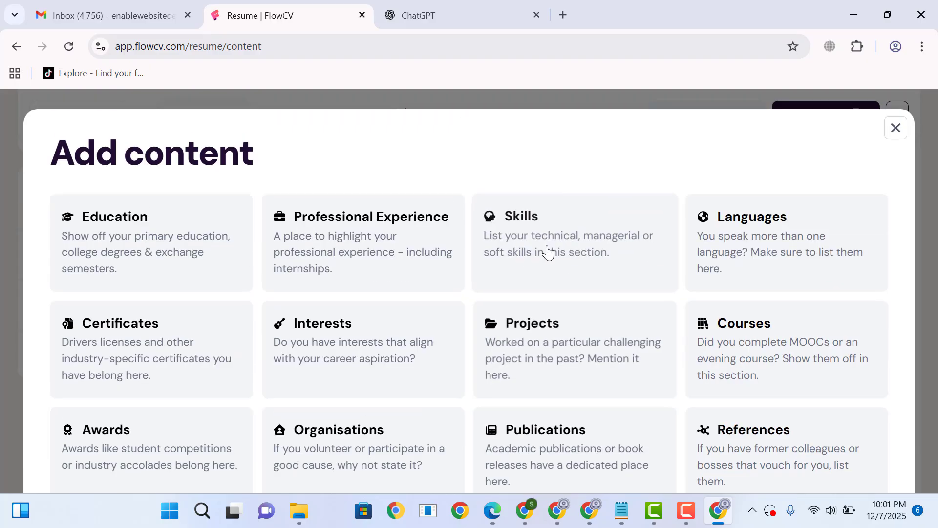
pyautogui.click(896, 128)
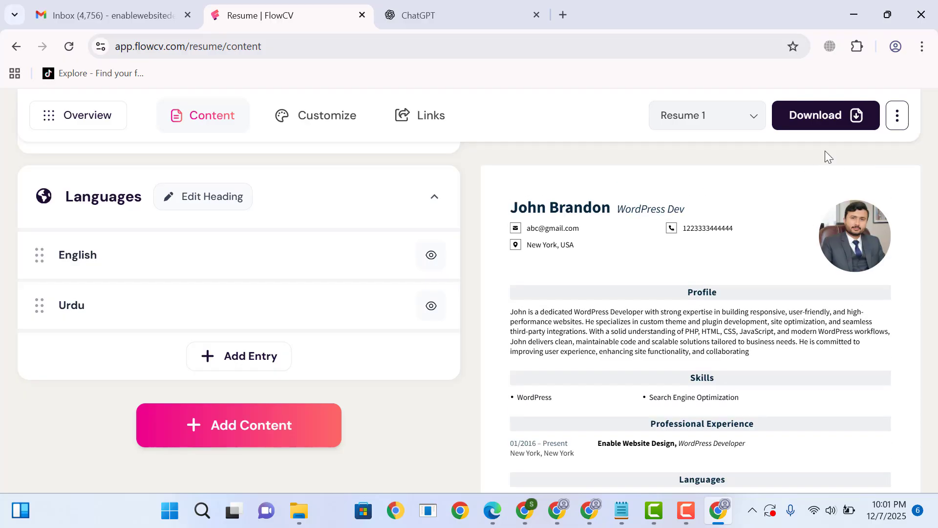
# - Download the resume, creating the required account by signing in with the first listed Google account and approving access
pyautogui.click(825, 122)
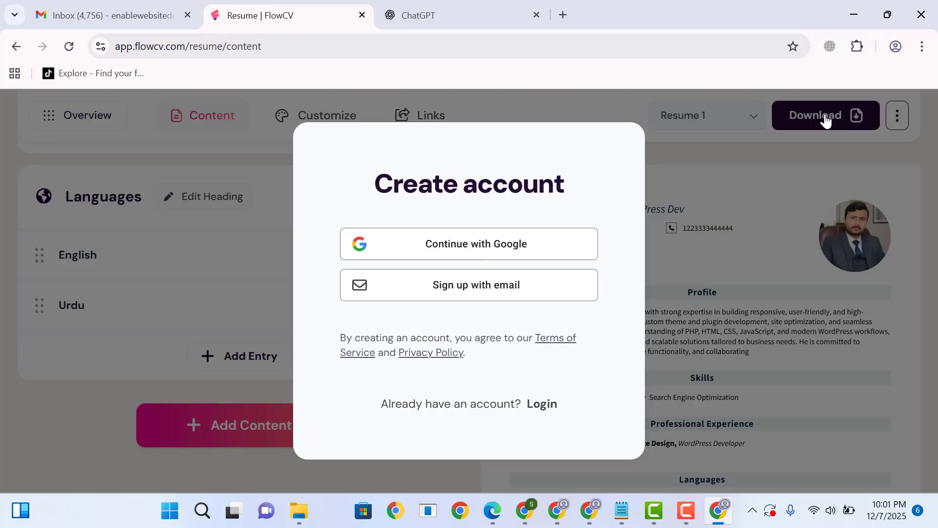
pyautogui.click(522, 238)
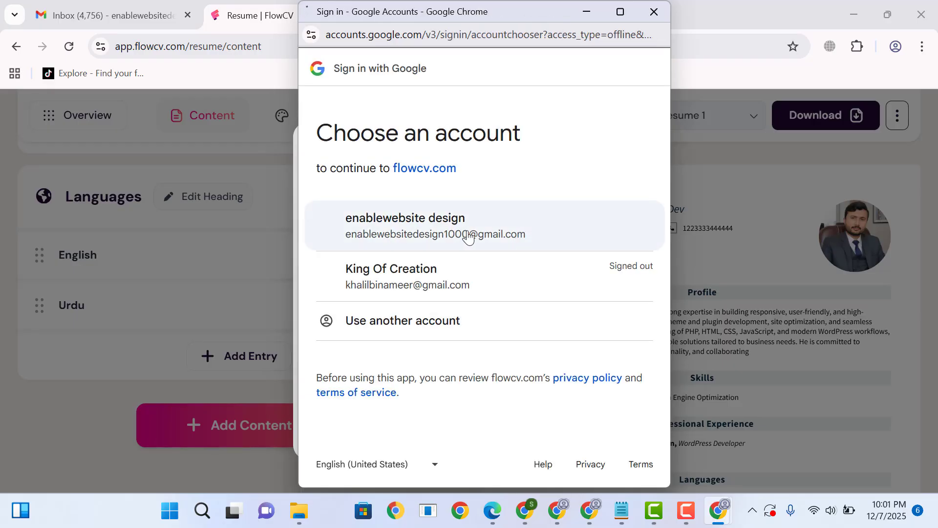
pyautogui.tripleClick(469, 227)
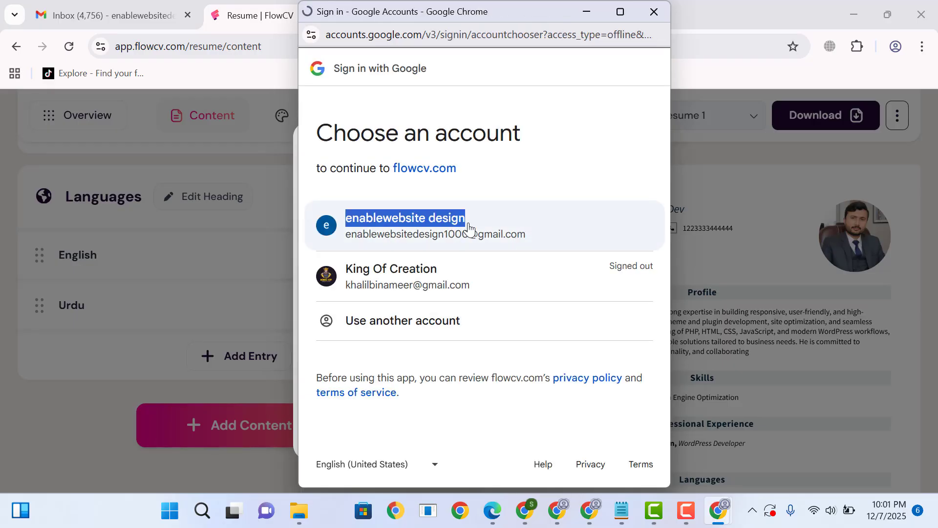
pyautogui.click(450, 225)
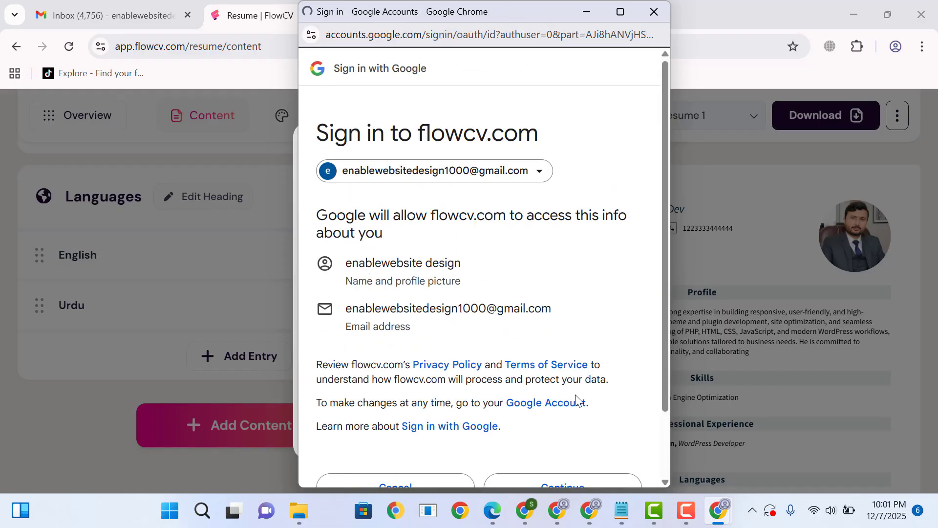
pyautogui.scroll(-1, 577, 401)
pyautogui.click(582, 455)
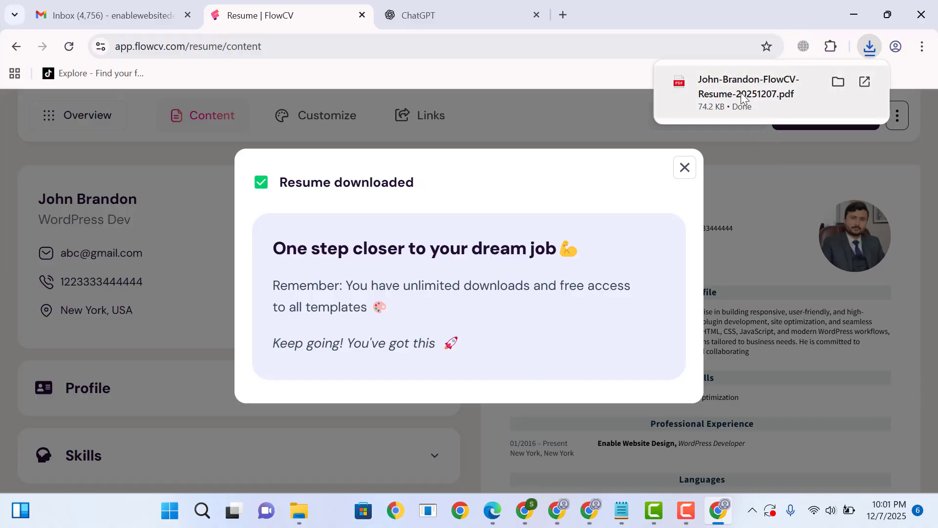
# - Open the downloaded resume PDF to review it, then return to the resume editor and dismiss the download message
pyautogui.click(742, 93)
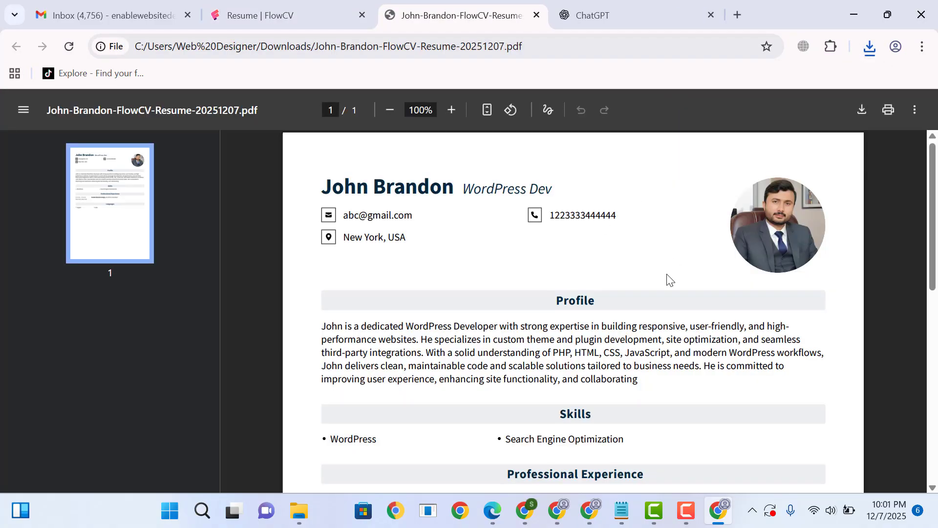
pyautogui.scroll(-6, 670, 280)
pyautogui.scroll(6, 668, 278)
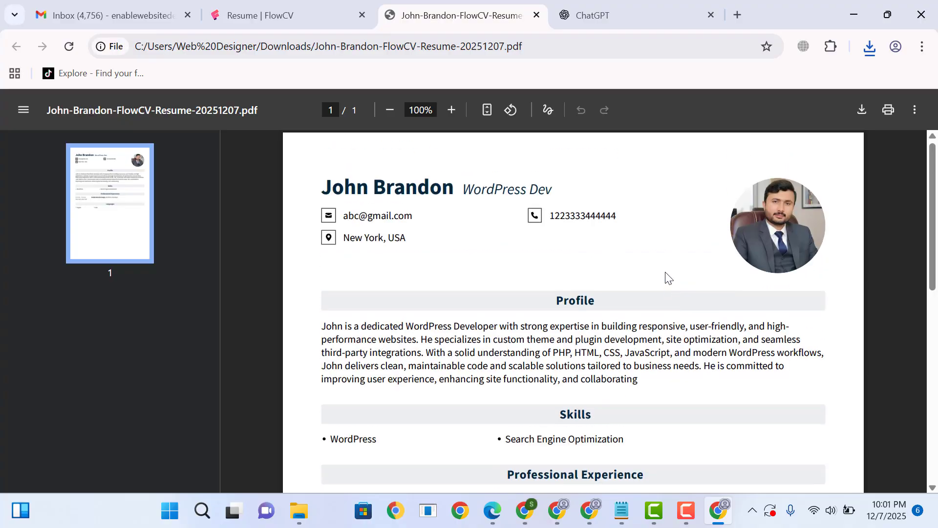
pyautogui.click(341, 9)
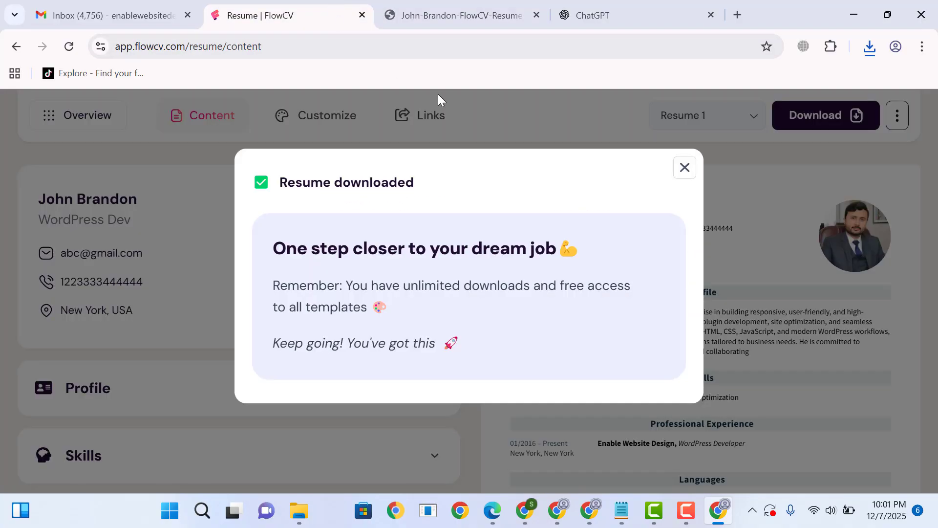
pyautogui.click(685, 169)
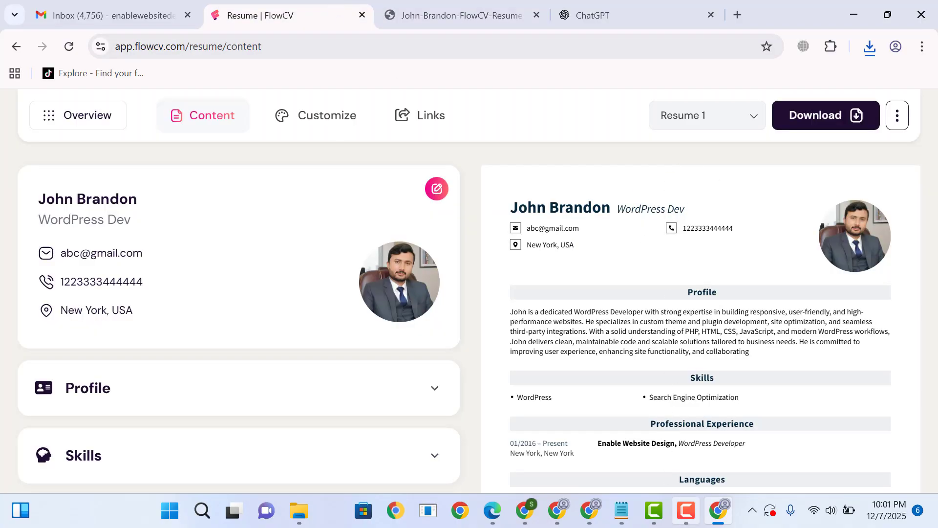